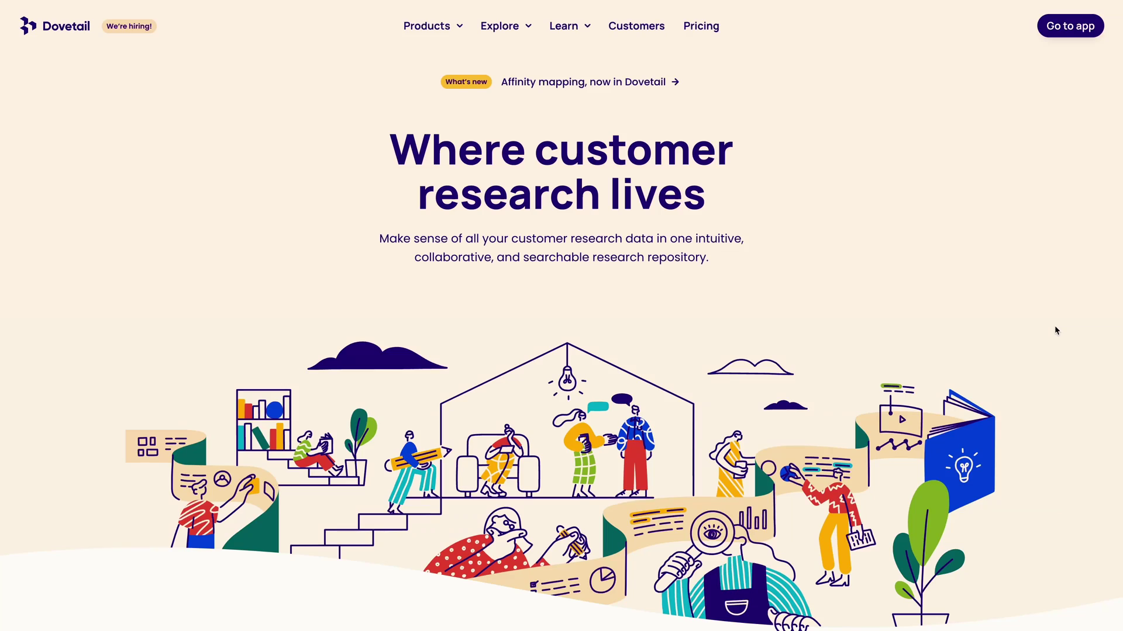
# Scroll down through the Dovetail marketing site.
pyautogui.scroll(-10, 1056, 331)
pyautogui.scroll(-5, 1077, 471)
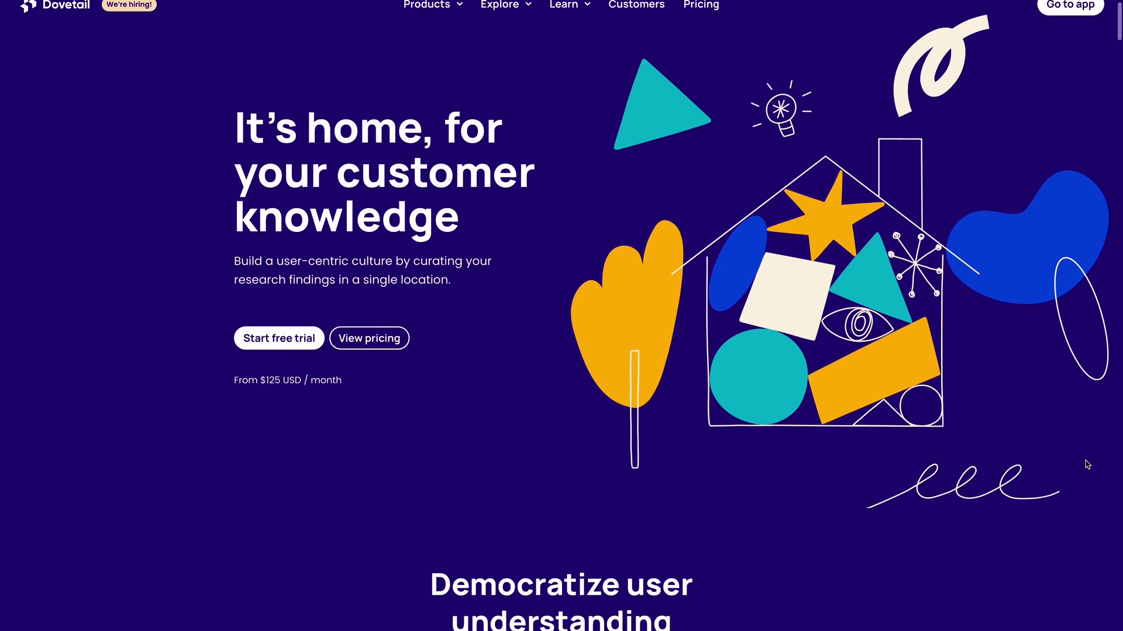
pyautogui.scroll(-8, 1083, 464)
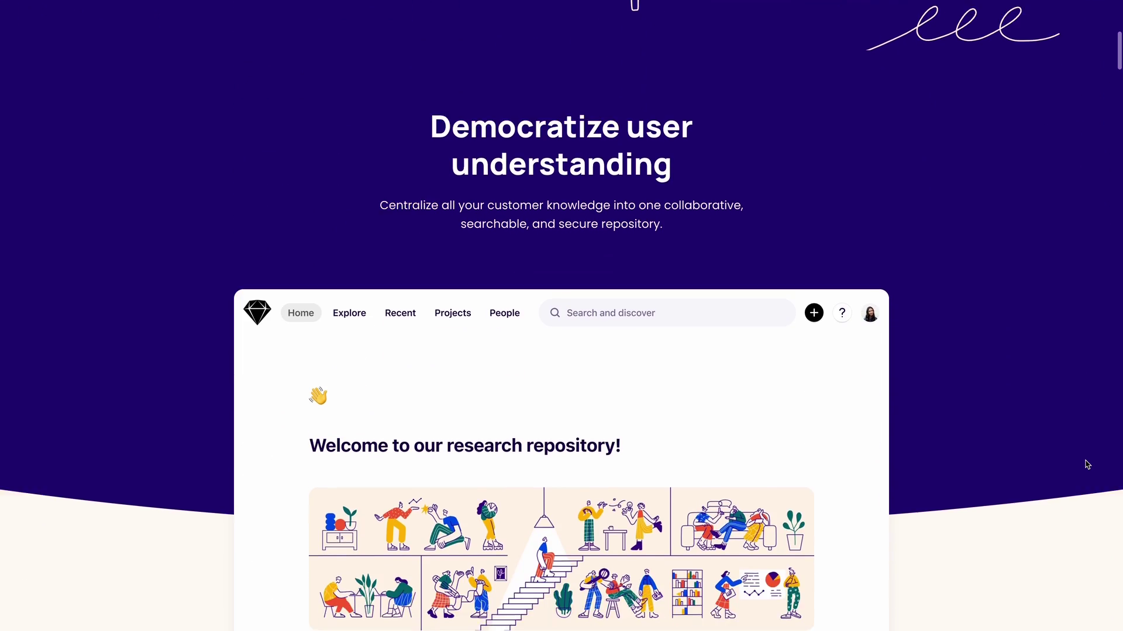
pyautogui.scroll(-8, 1086, 465)
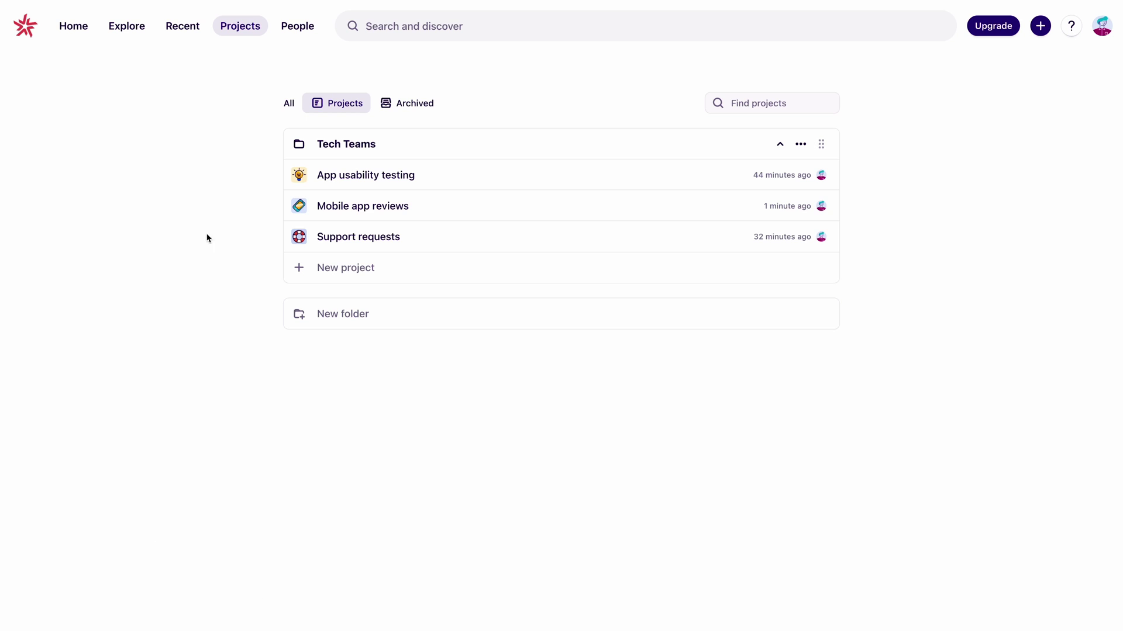
# Create a Mobile apps folder holding Mobile app reviews, and start a Customer interviews project titled User interviews.
pyautogui.click(330, 319)
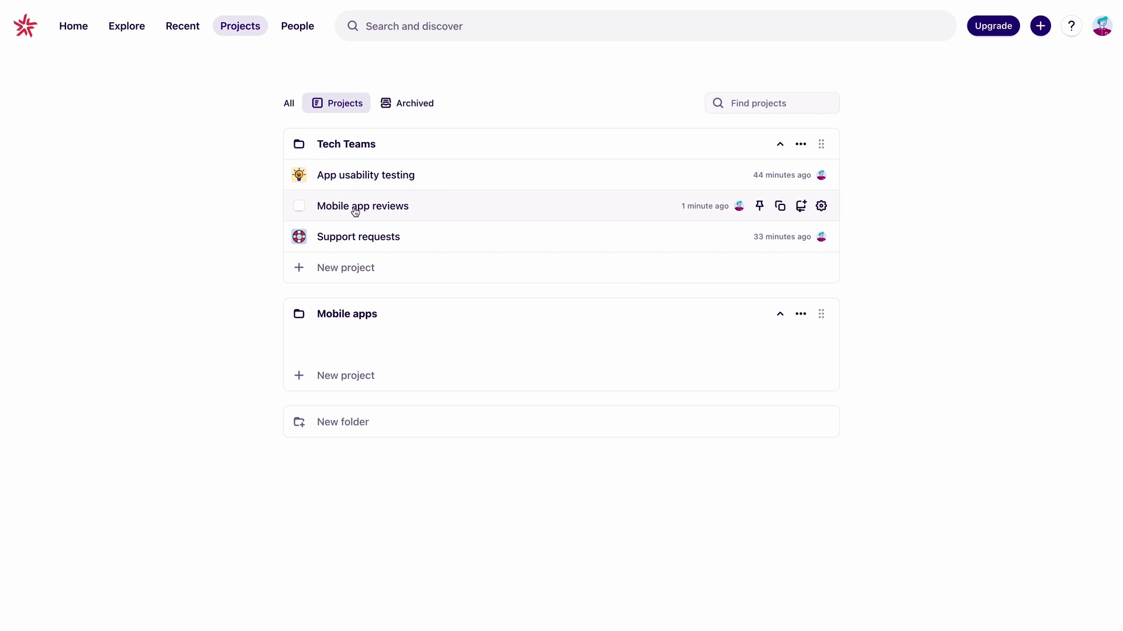
pyautogui.moveTo(354, 212); pyautogui.dragTo(371, 351)
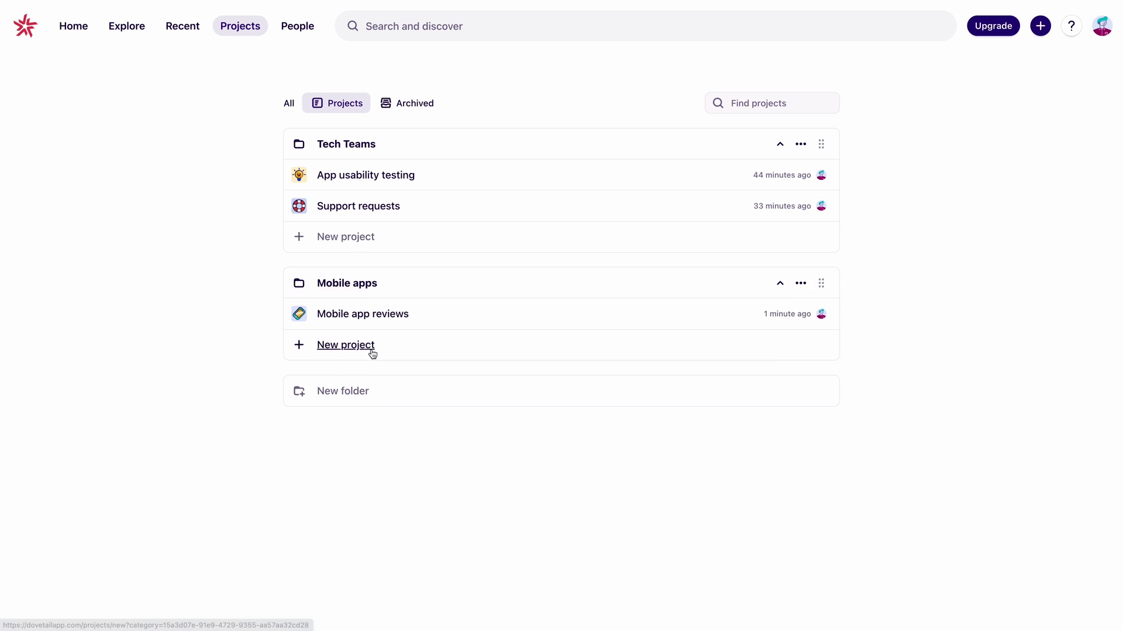
pyautogui.click(326, 239)
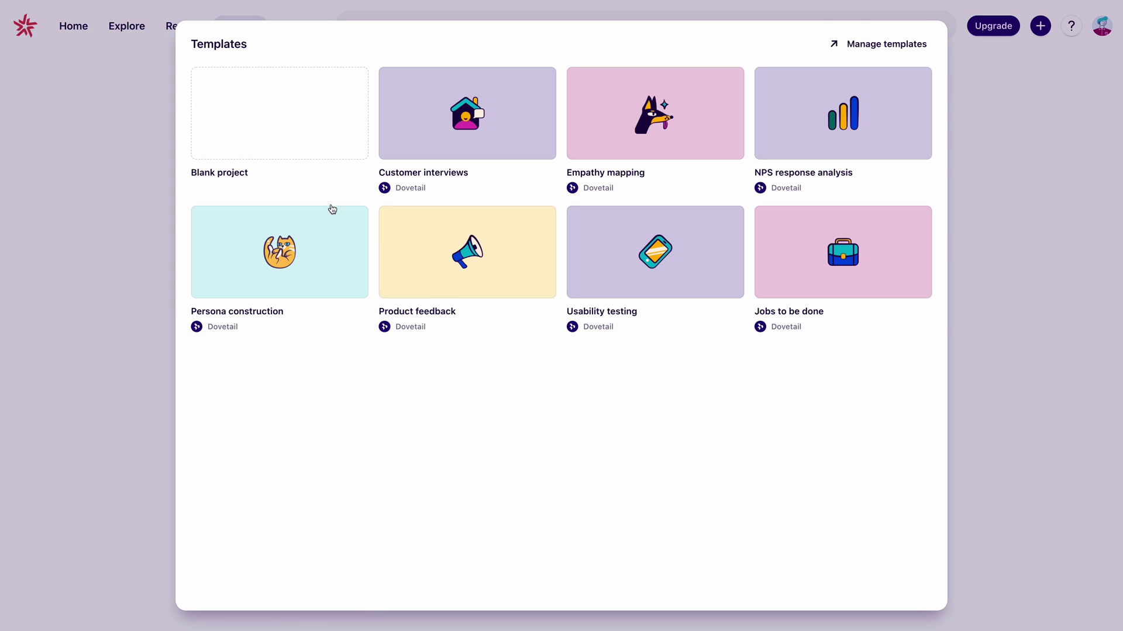
pyautogui.click(304, 122)
pyautogui.write('User')
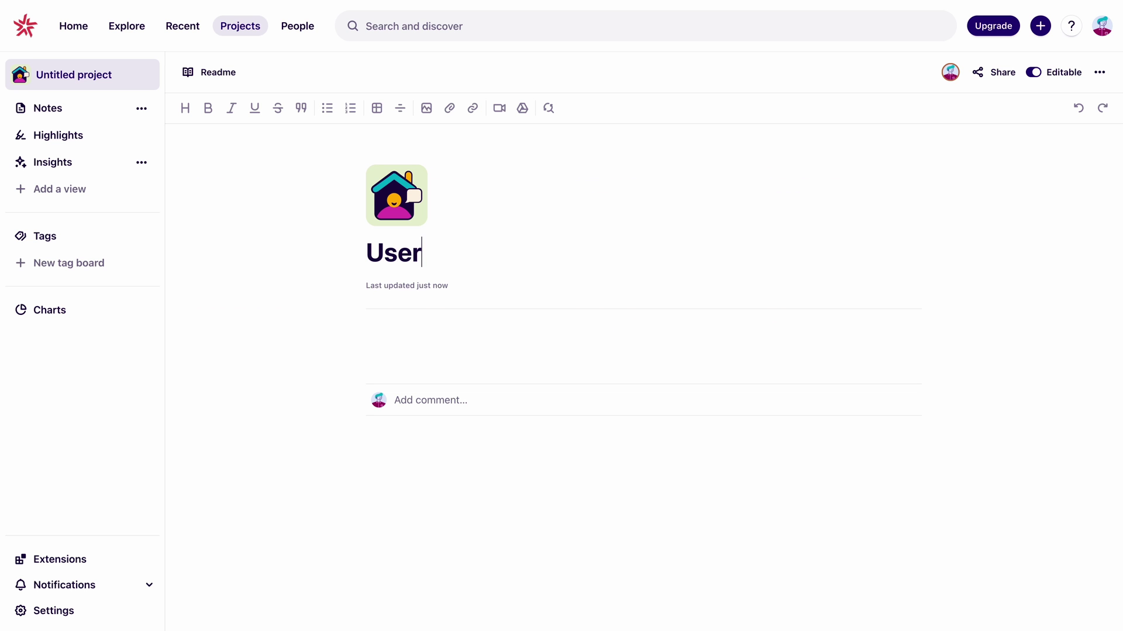
pyautogui.write(' interviews')
# Give User interviews a chat-bubble icon and write its readme goals, requirements and discussion guide.
pyautogui.click(396, 195)
pyautogui.click(464, 432)
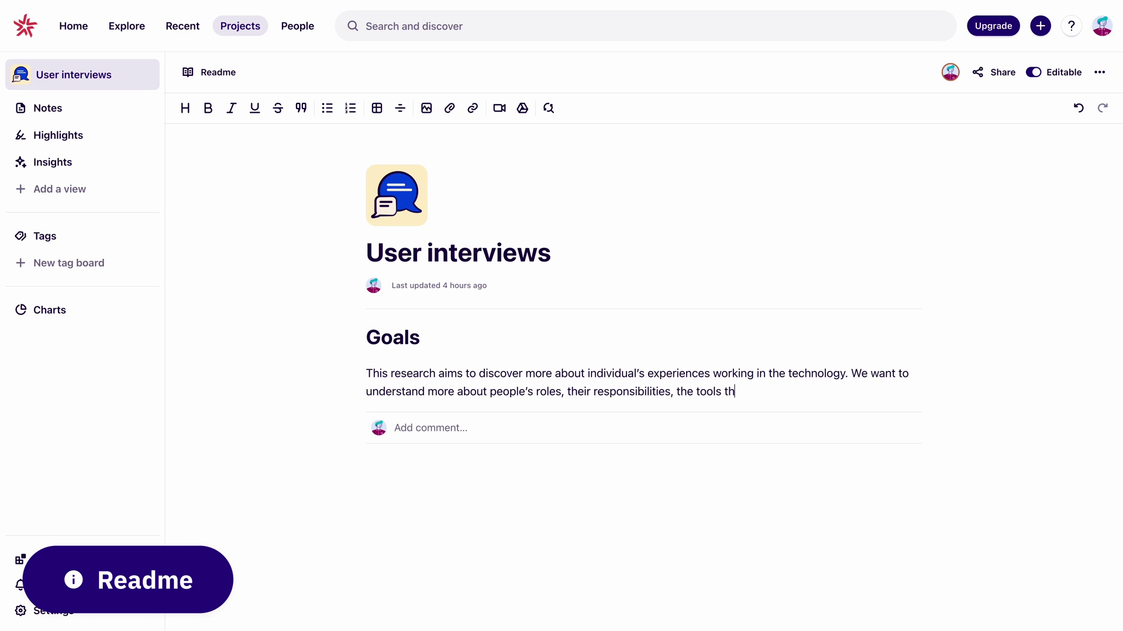
pyautogui.write('ey use as part of their job, and the')
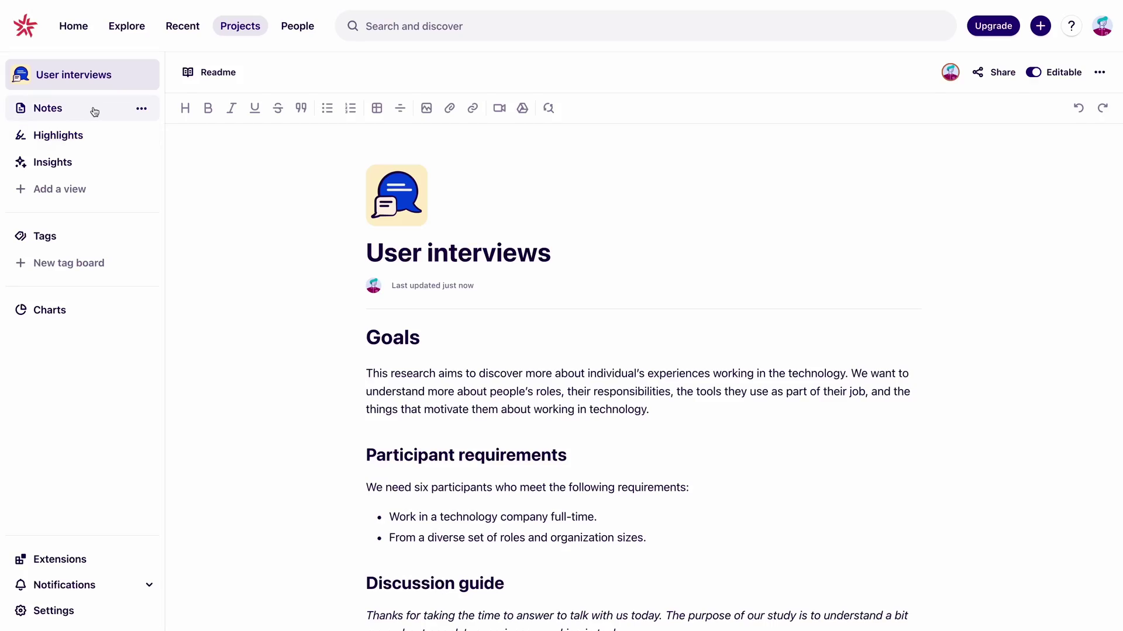
pyautogui.click(94, 110)
# Add a note with the interview .mp4 video and transcribe it in English.
pyautogui.click(265, 151)
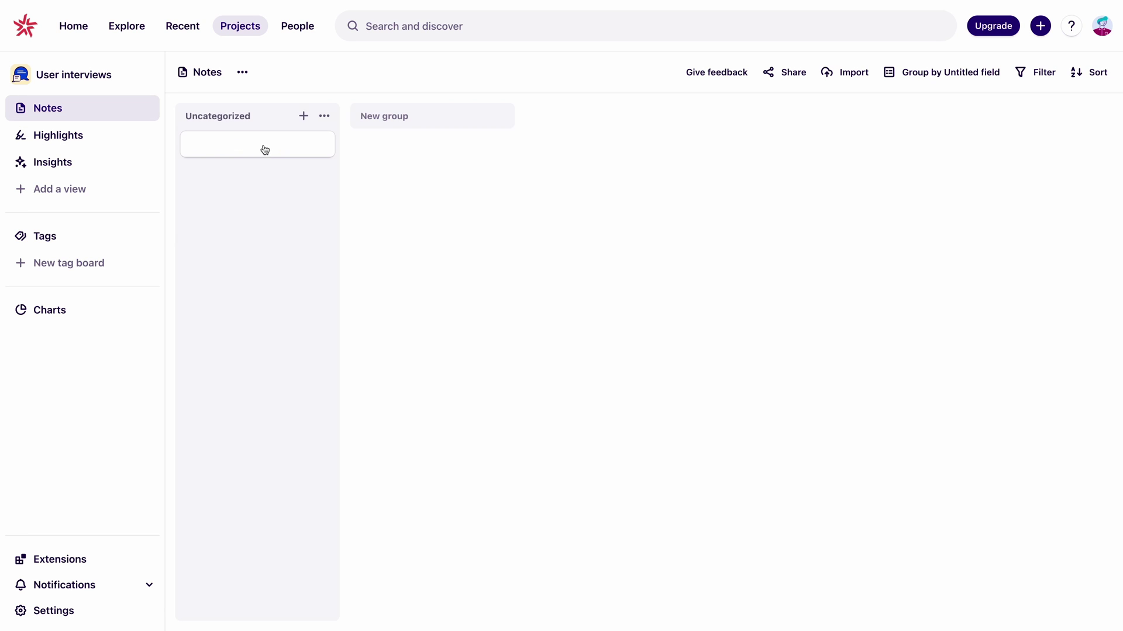
pyautogui.click(226, 143)
pyautogui.moveTo(862, 497); pyautogui.dragTo(452, 275)
pyautogui.click(645, 522)
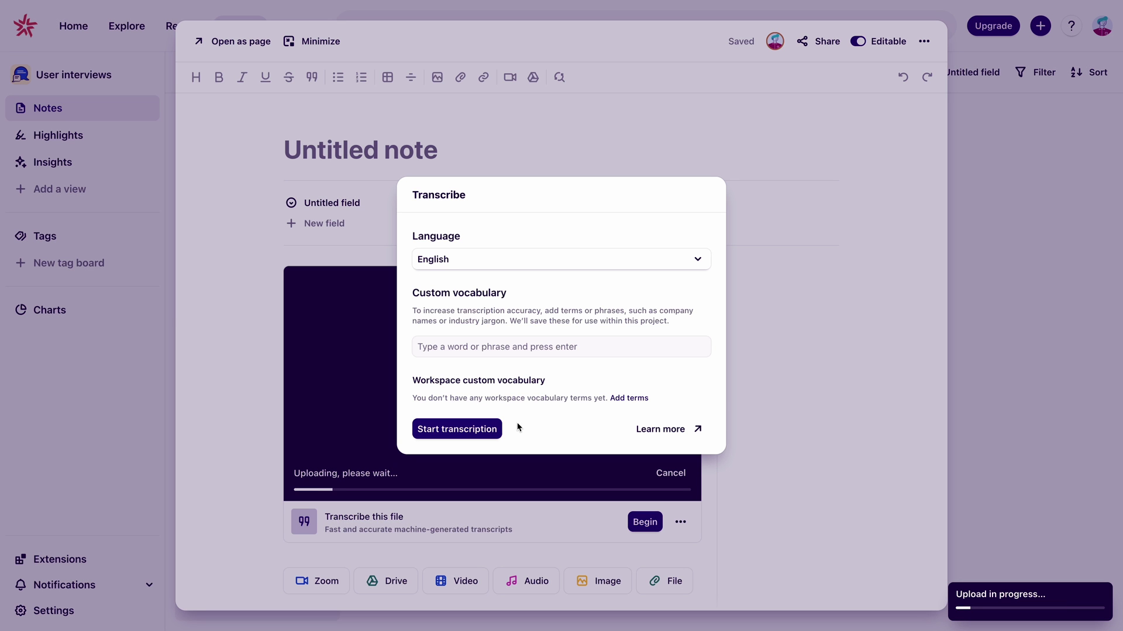
pyautogui.click(457, 429)
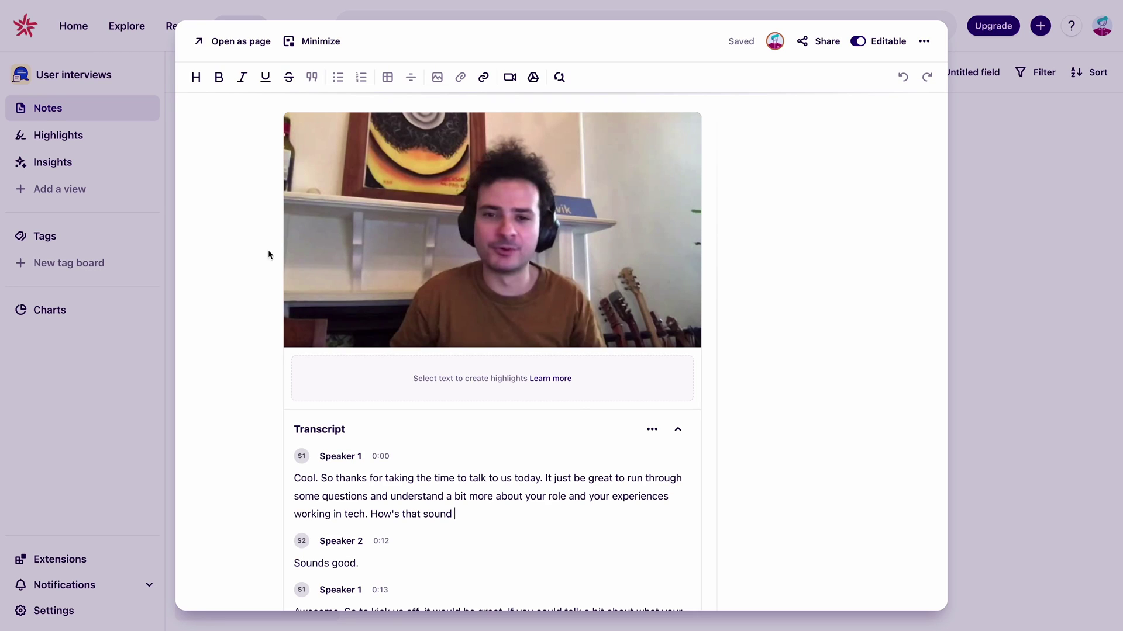
# Play the interview, add a question mark after 'How's that sound' and delete the filler 'um'.
pyautogui.moveTo(337, 332)
pyautogui.click(322, 332)
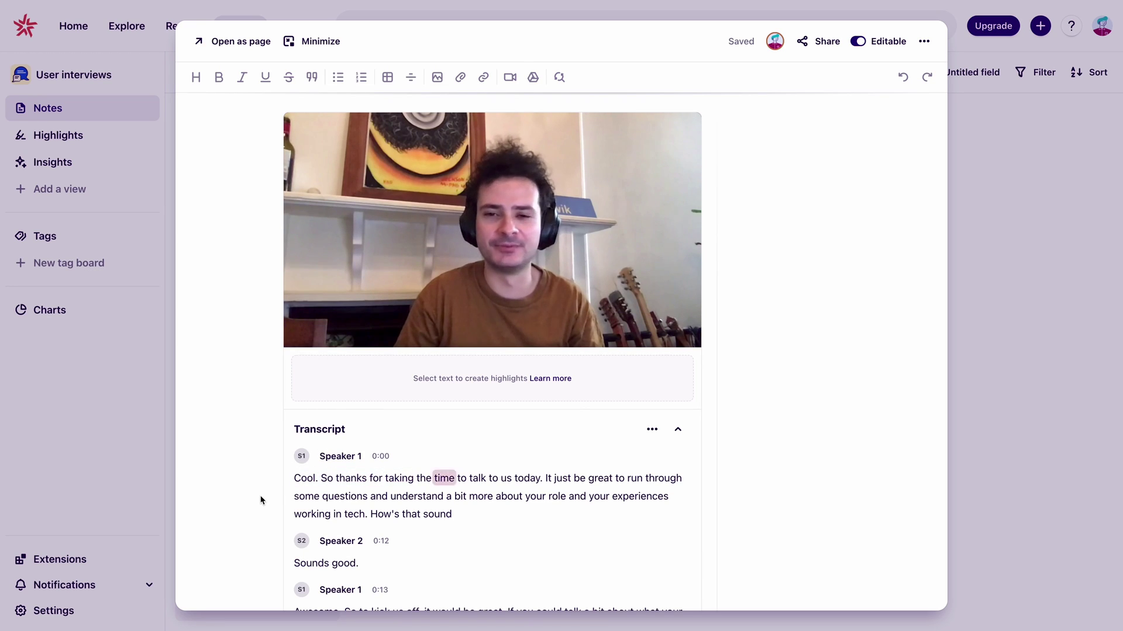
pyautogui.scroll(-5, 305, 363)
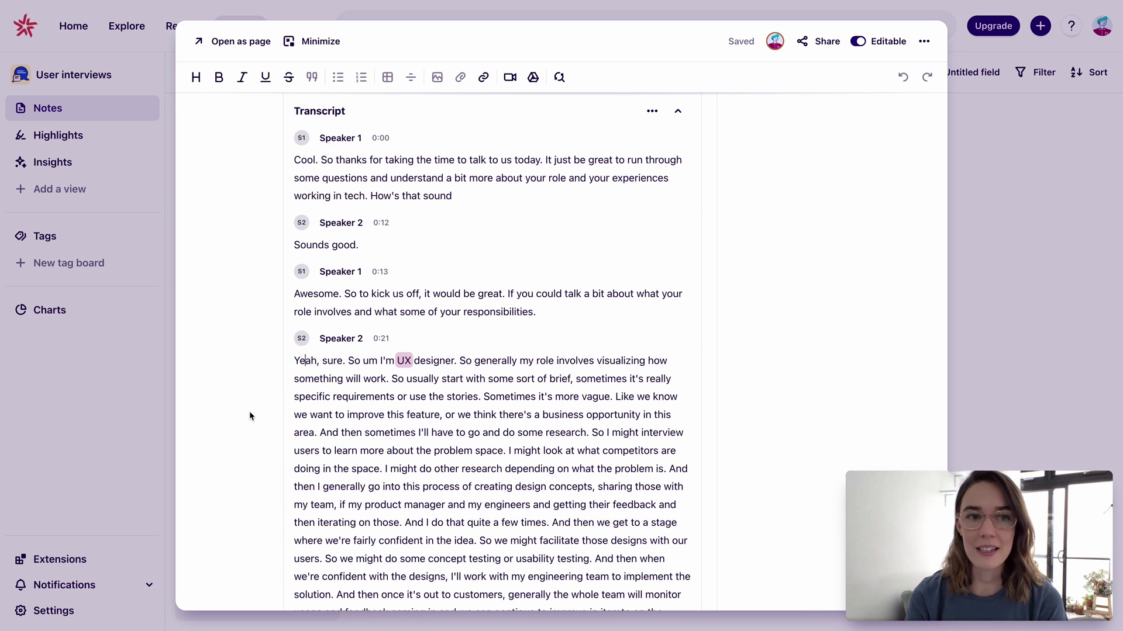
pyautogui.click(467, 196)
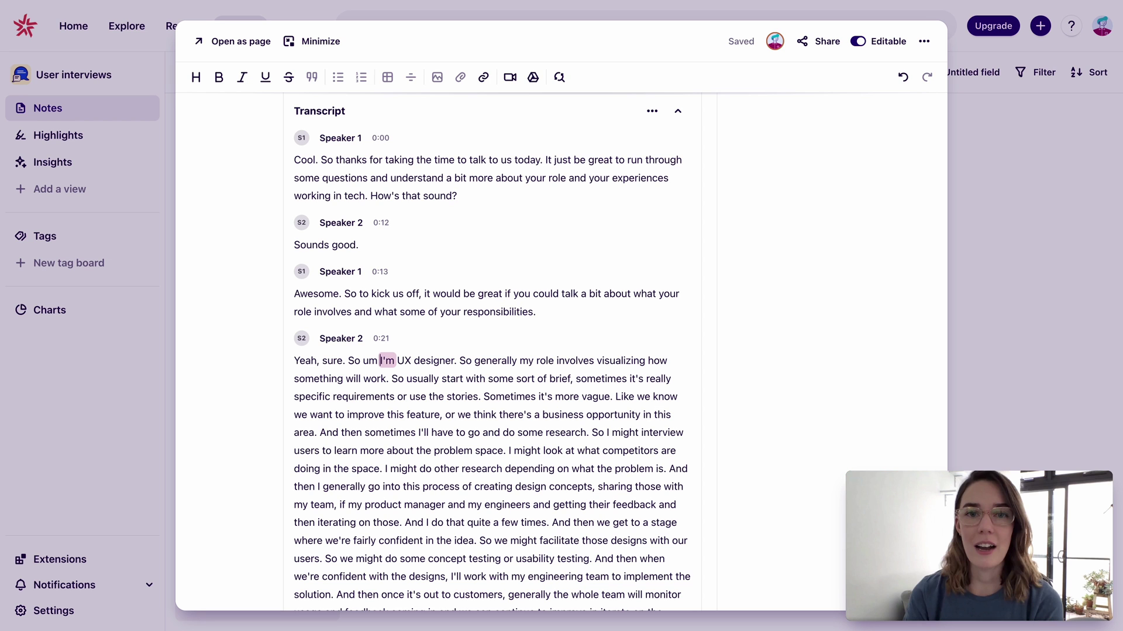
pyautogui.press('BackSpace')
pyautogui.press('BackSpace')
pyautogui.press('BackSpace')
pyautogui.scroll(-4, 401, 458)
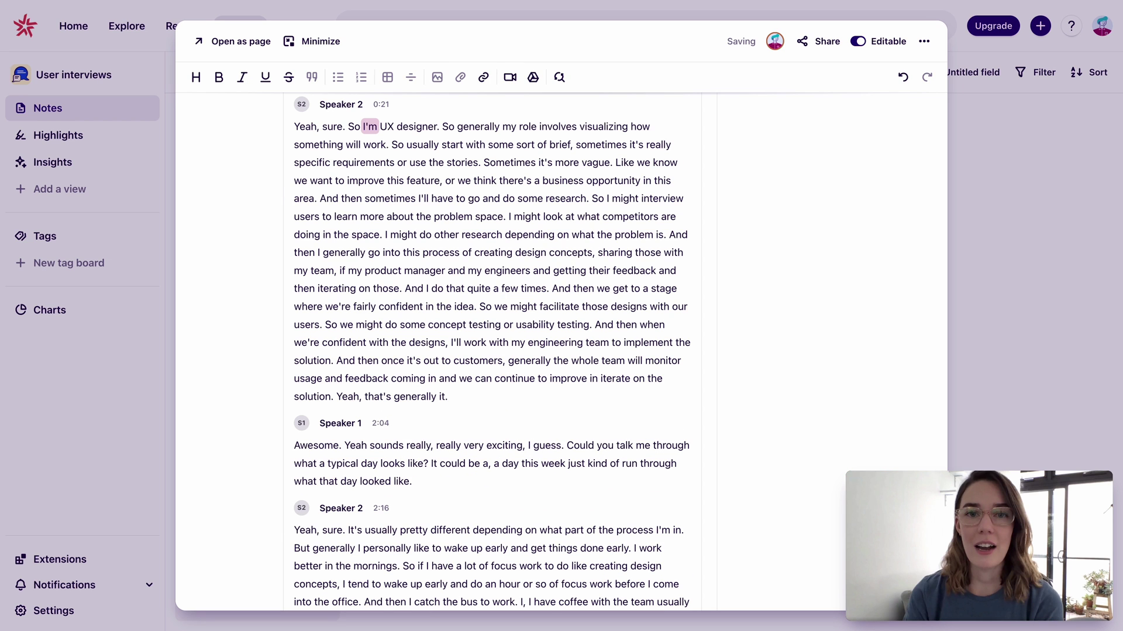
pyautogui.scroll(4, 368, 229)
# Link Speaker 2 to the participant's profile.
pyautogui.click(362, 228)
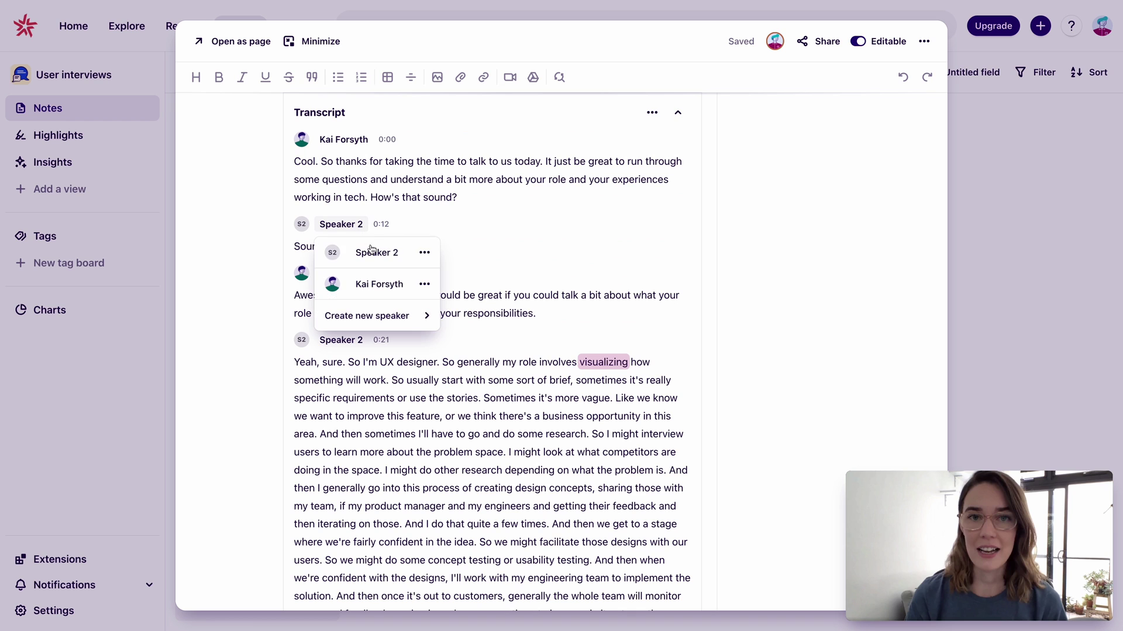
pyautogui.click(424, 252)
pyautogui.moveTo(479, 349)
pyautogui.click(607, 422)
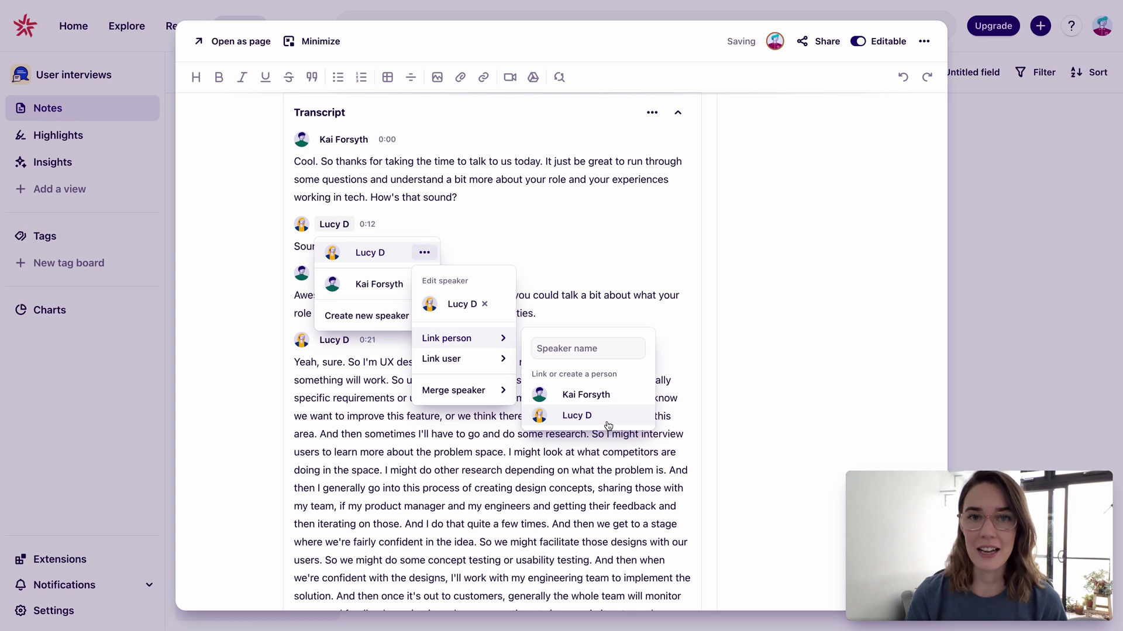
pyautogui.scroll(8, 246, 351)
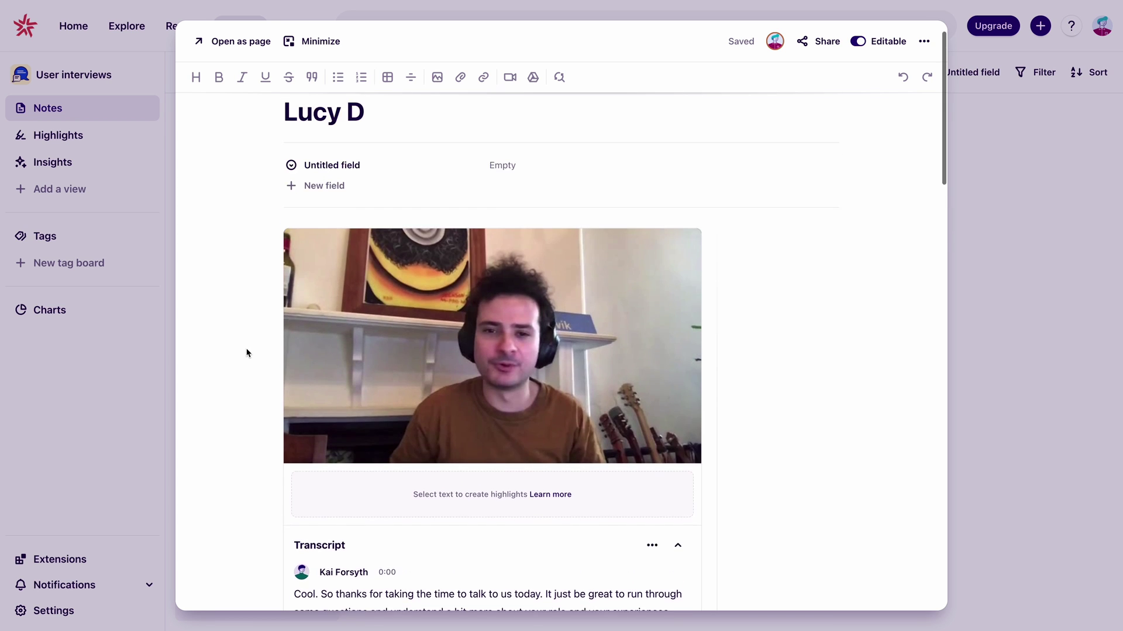
# Rename the untitled field to Interviewer and add User, Role (new Designer option) and Company Size fields.
pyautogui.click(345, 212)
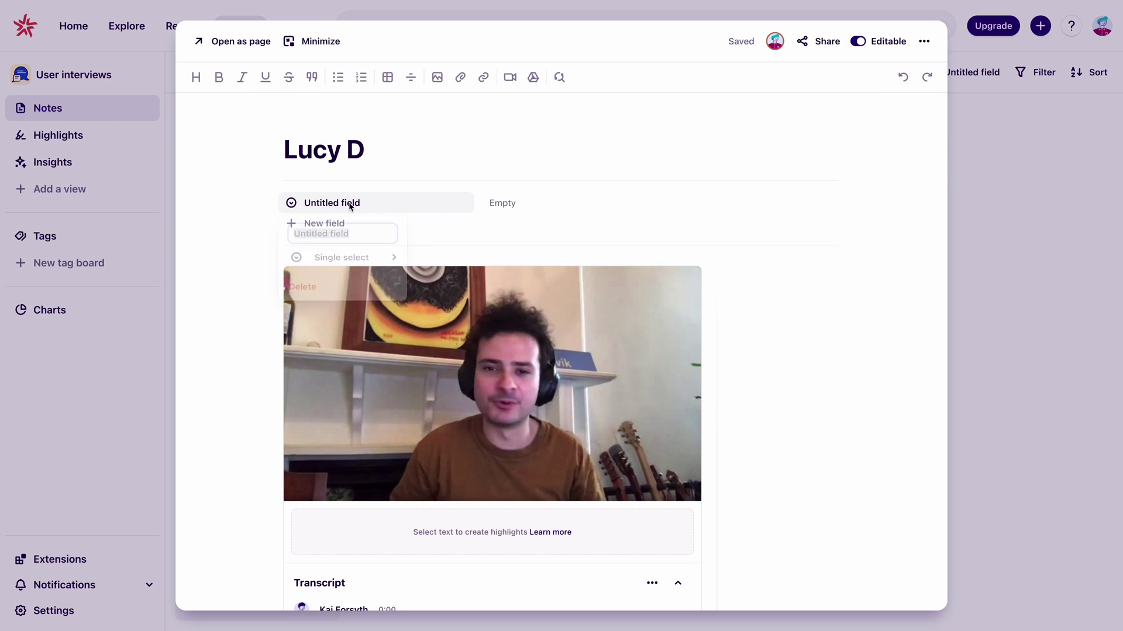
pyautogui.moveTo(357, 270)
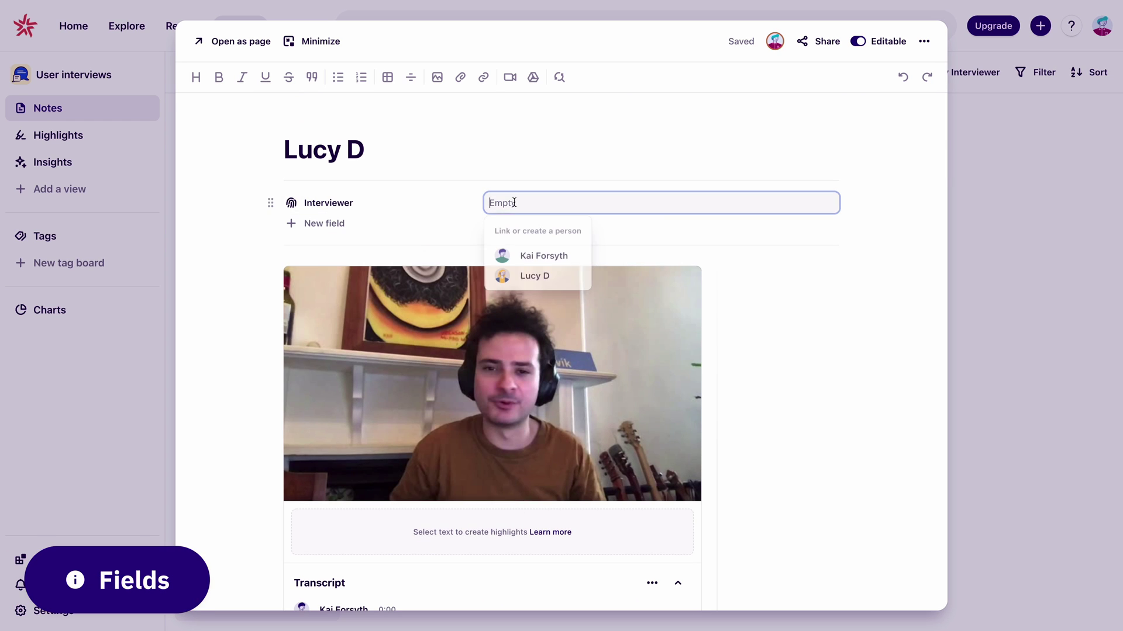
pyautogui.moveTo(536, 261)
pyautogui.write('er')
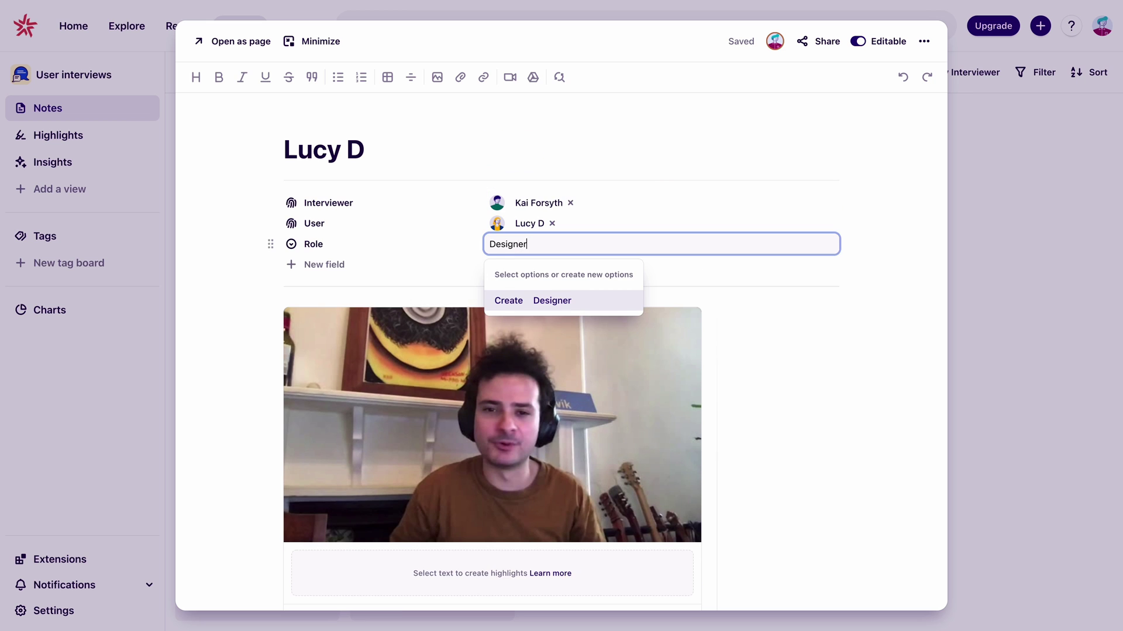
pyautogui.click(556, 301)
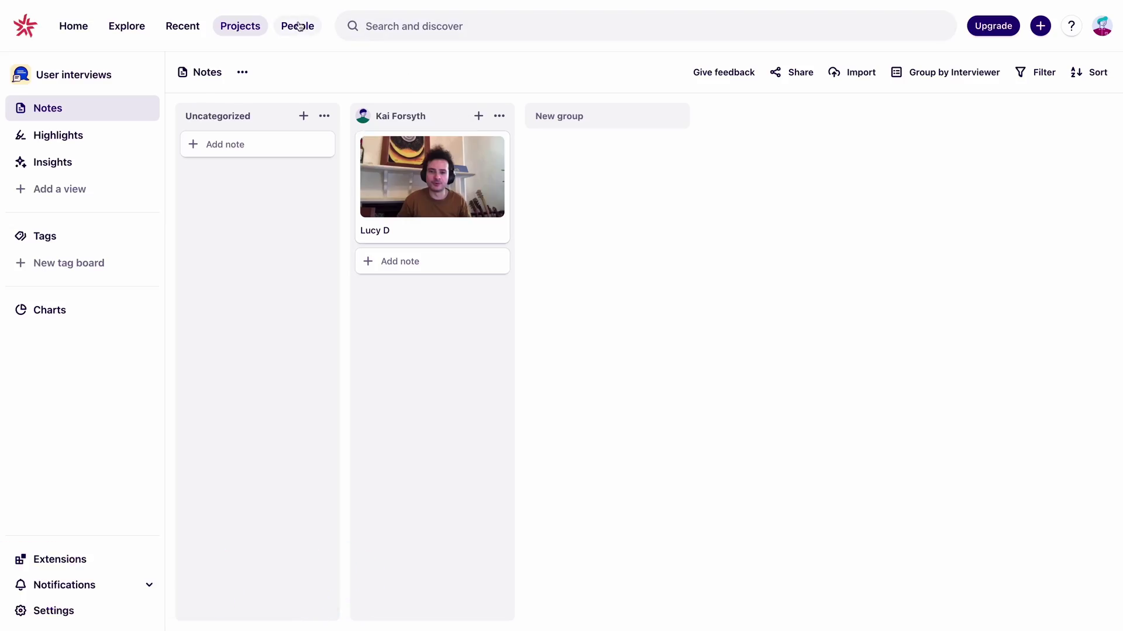
pyautogui.click(297, 26)
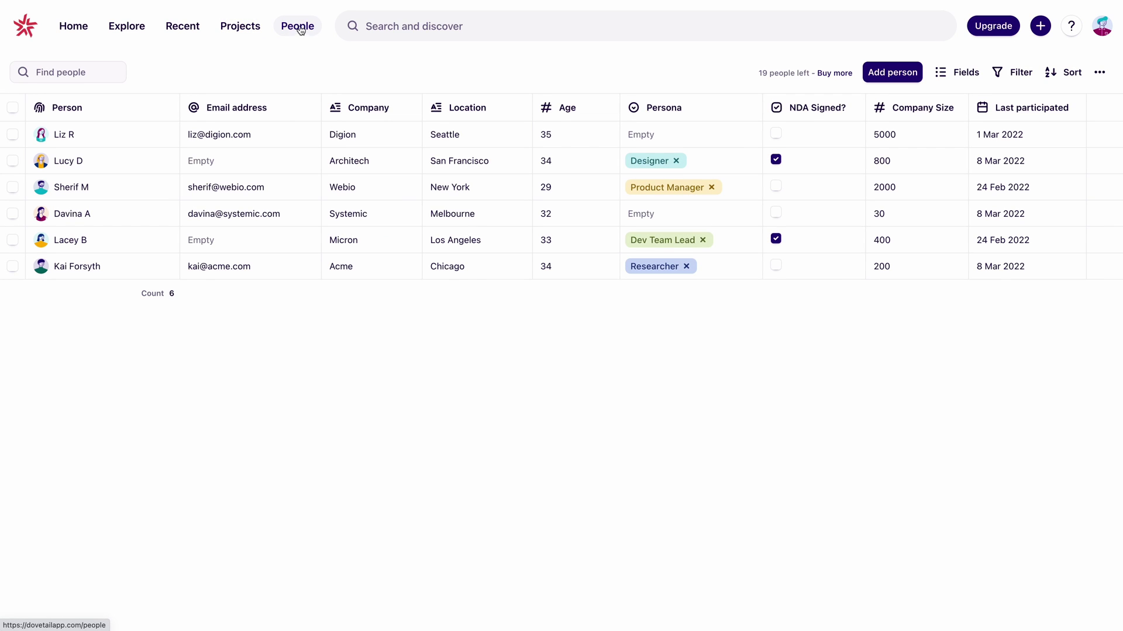
# Move the Company Size column to sit right after Company.
pyautogui.click(950, 78)
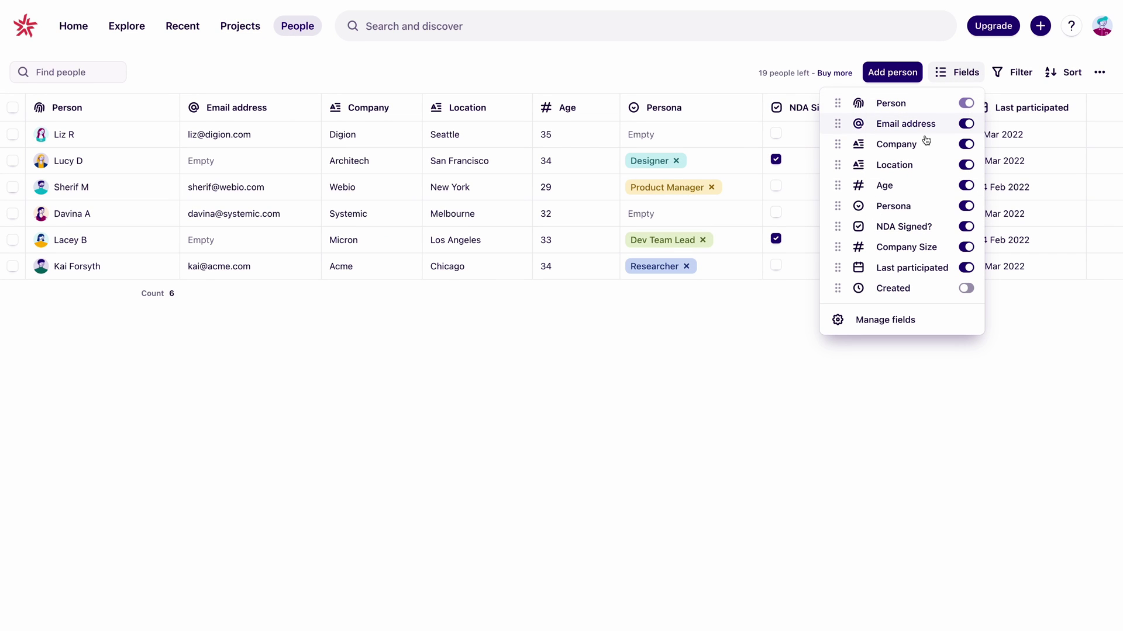
pyautogui.moveTo(839, 246); pyautogui.dragTo(838, 155)
pyautogui.press('Escape')
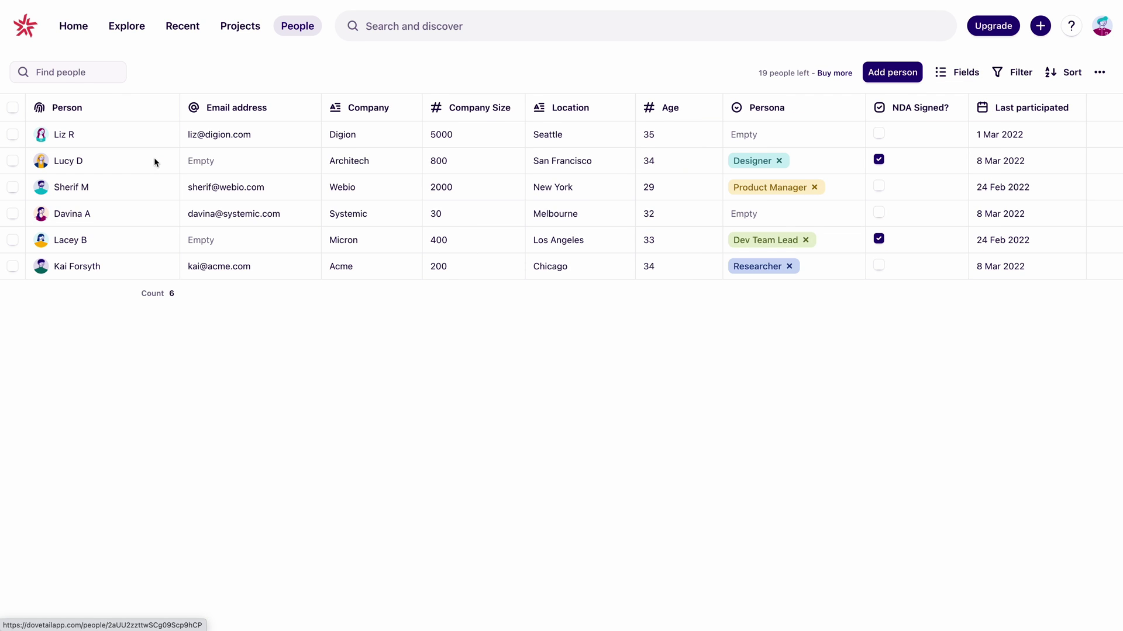
# Set a participant's persona to Software developer and mark their NDA as signed.
pyautogui.click(155, 161)
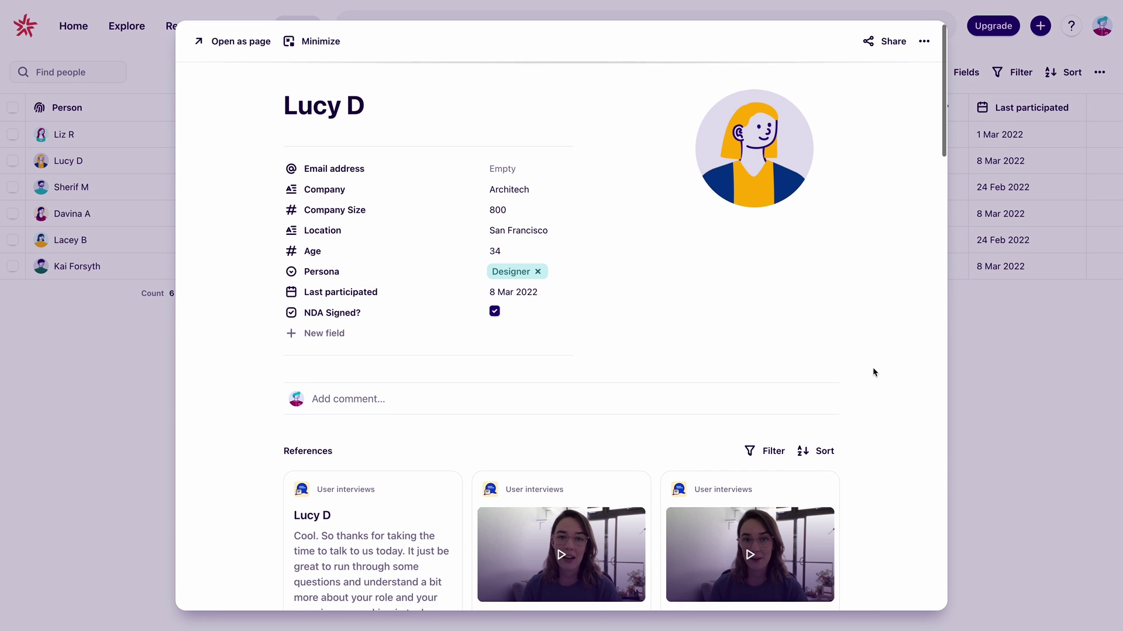
pyautogui.scroll(-3, 872, 370)
pyautogui.scroll(-4, 872, 372)
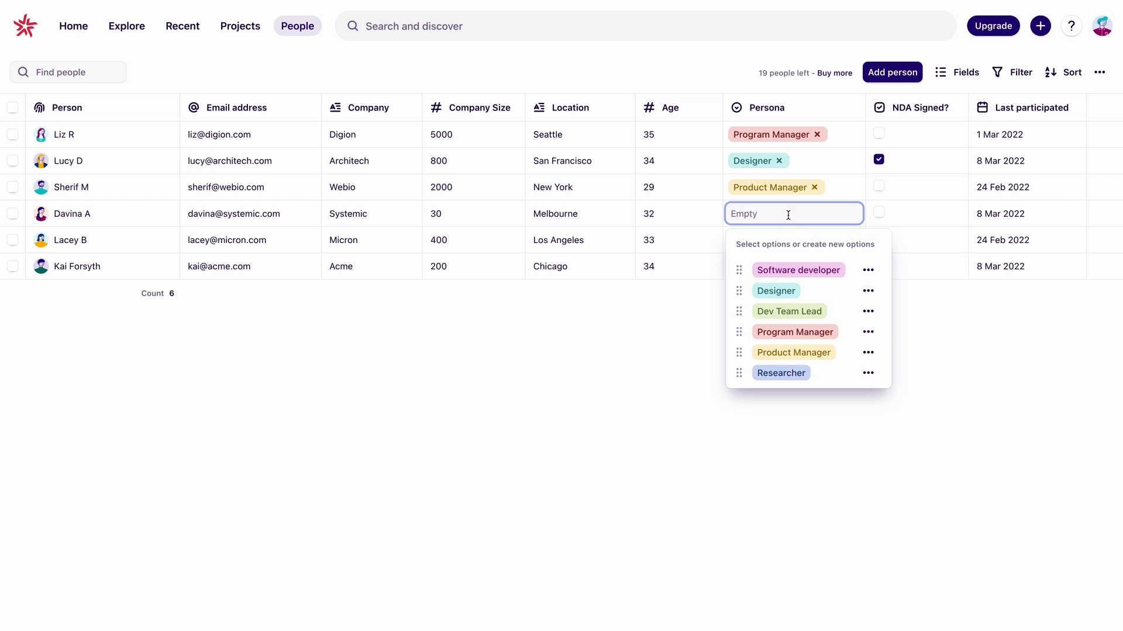
pyautogui.click(807, 270)
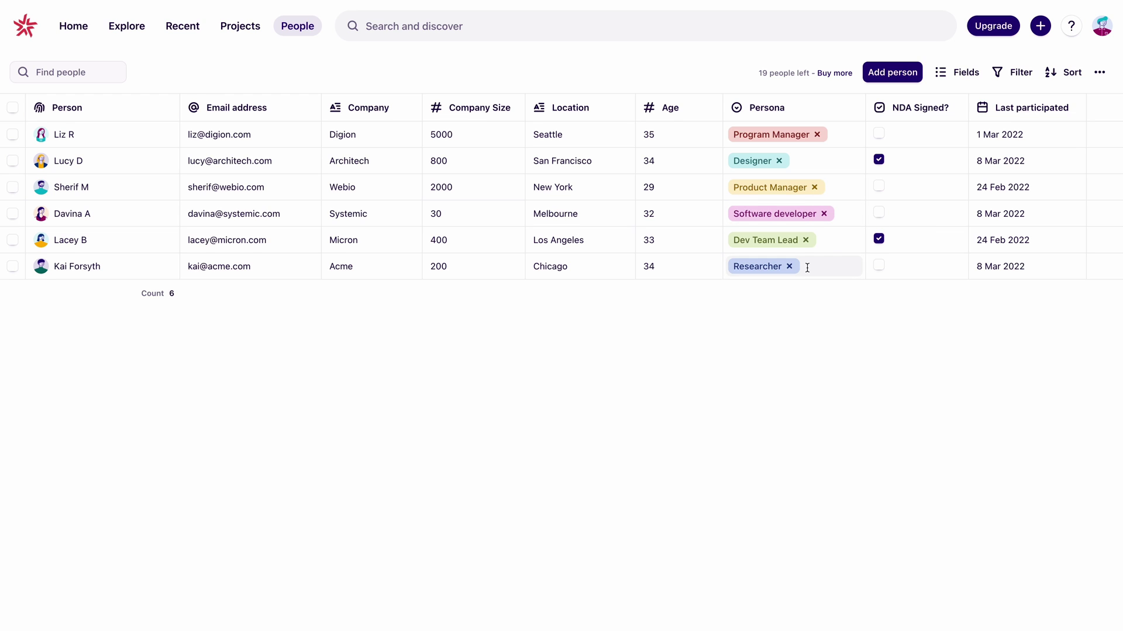
pyautogui.click(878, 213)
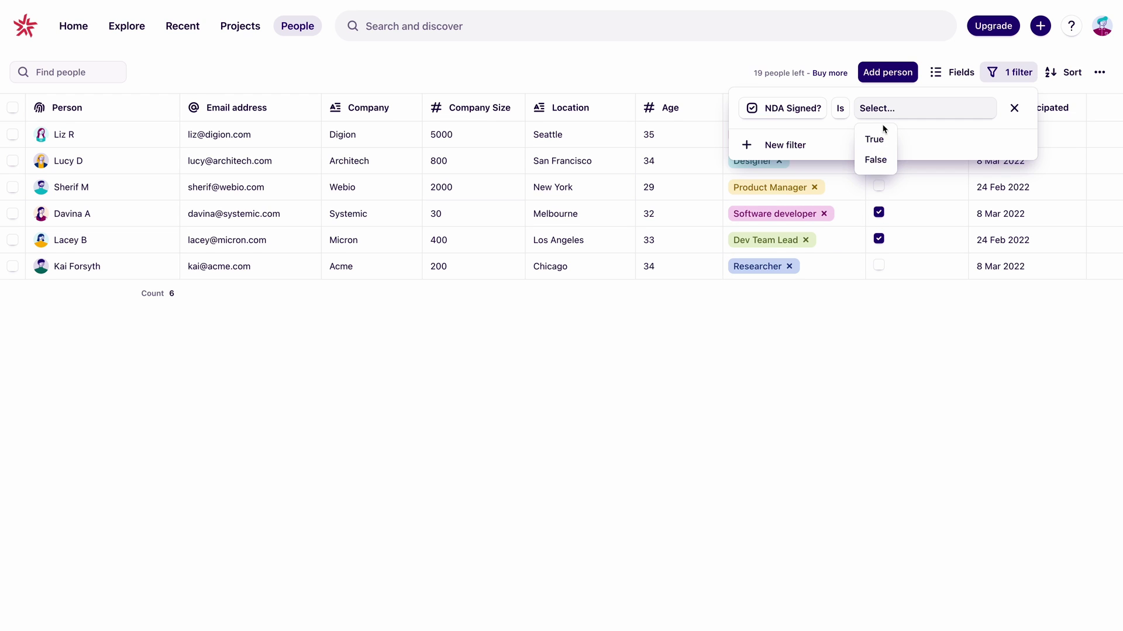
# Filter people to NDA Signed? False, then reopen the User interviews transcript note.
pyautogui.click(876, 158)
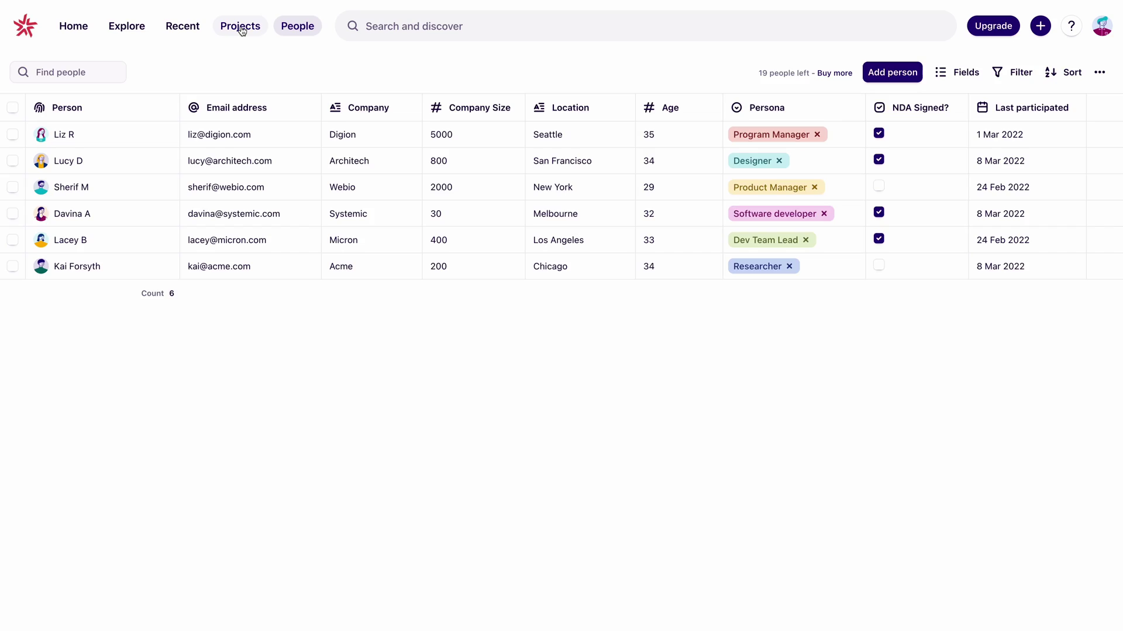
pyautogui.click(242, 30)
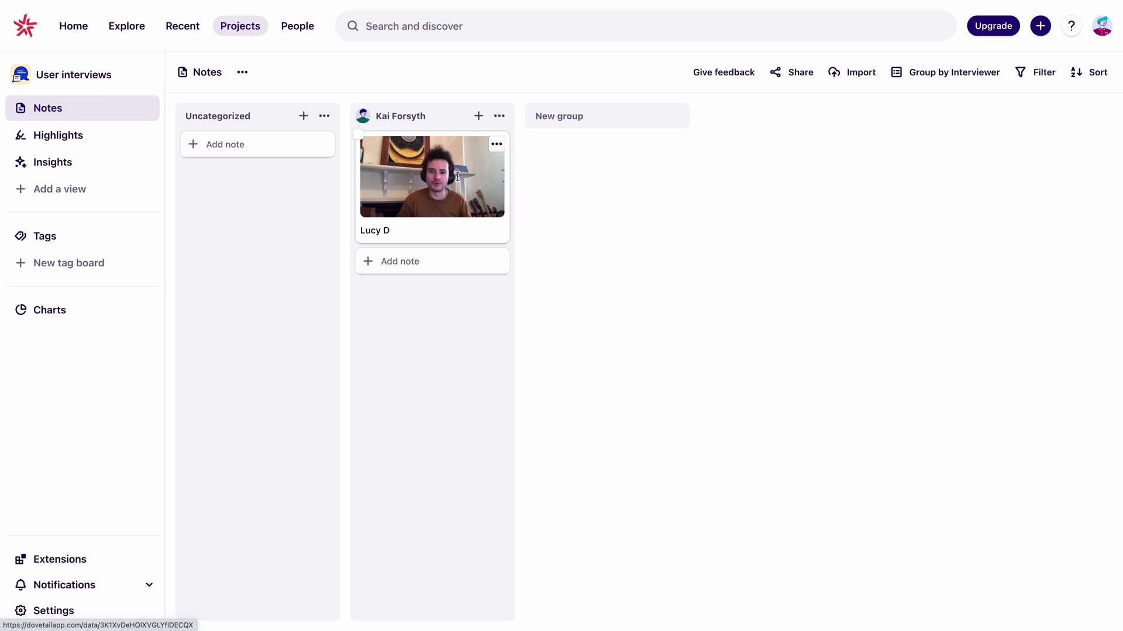
pyautogui.click(460, 182)
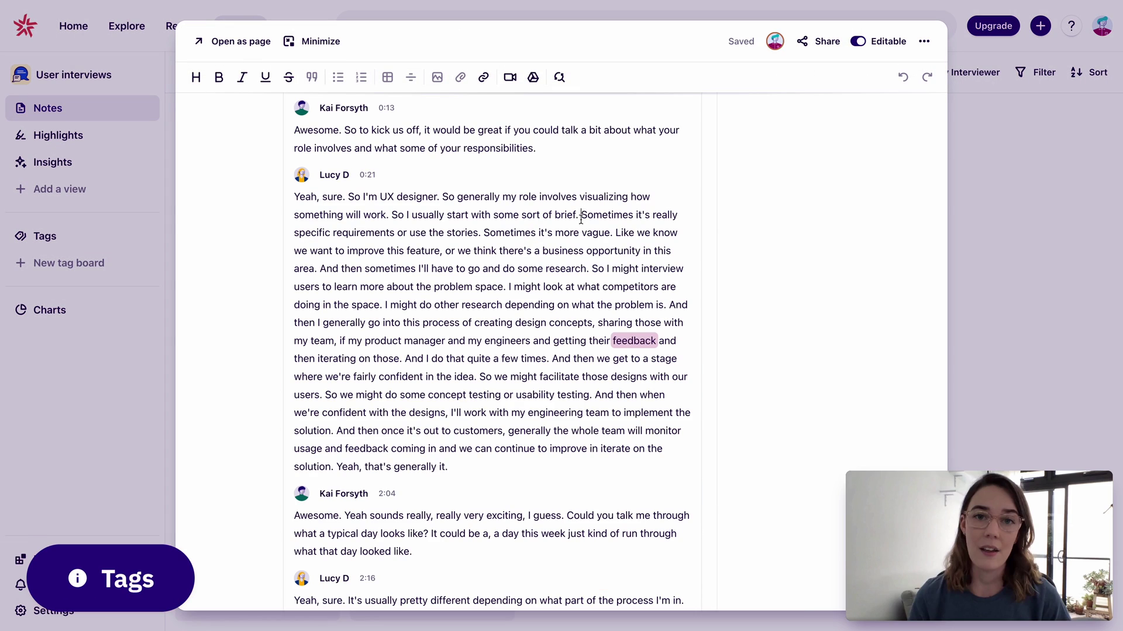
# Tag the passage about varying requirements with a new teal Feature Development tag.
pyautogui.moveTo(580, 218); pyautogui.dragTo(505, 287)
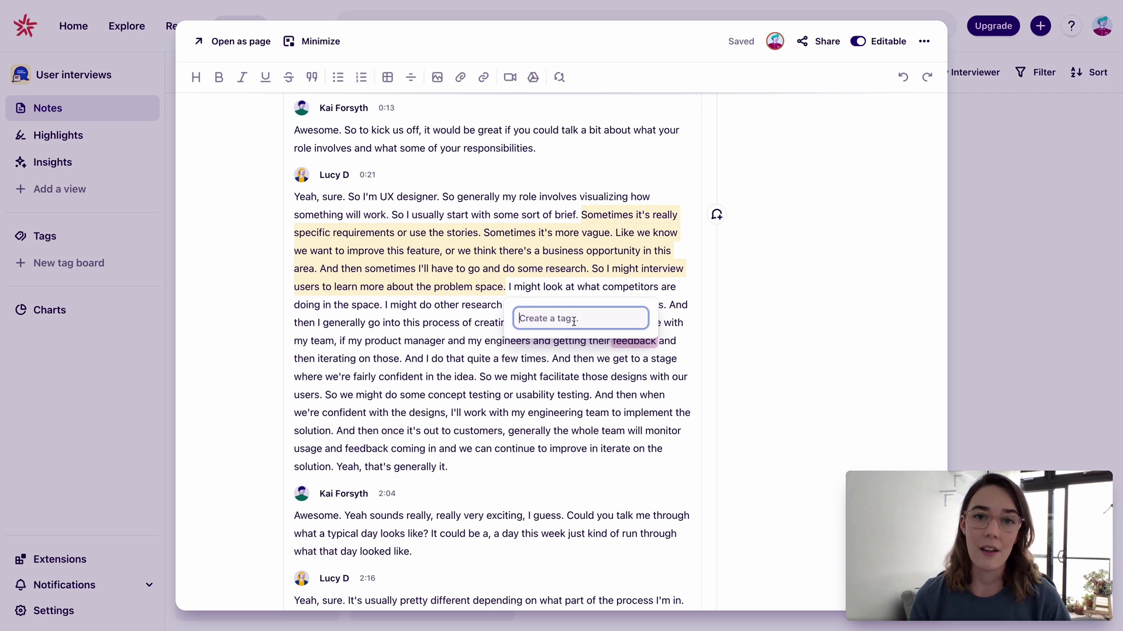
pyautogui.write('Feature De')
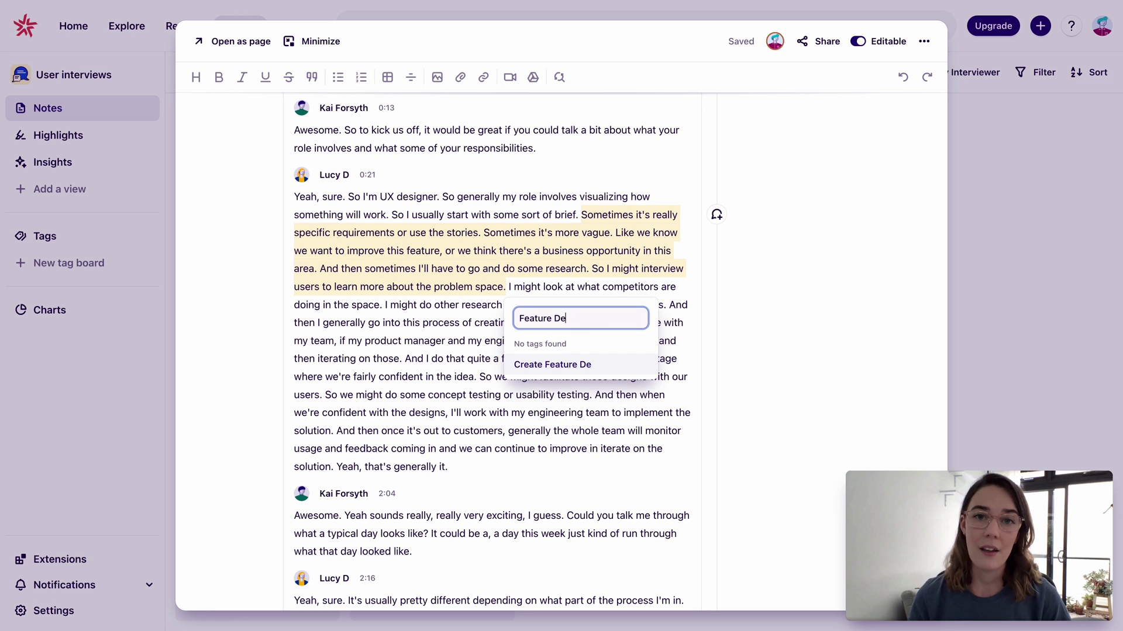
pyautogui.write('velopment')
pyautogui.press('Return')
pyautogui.click(486, 327)
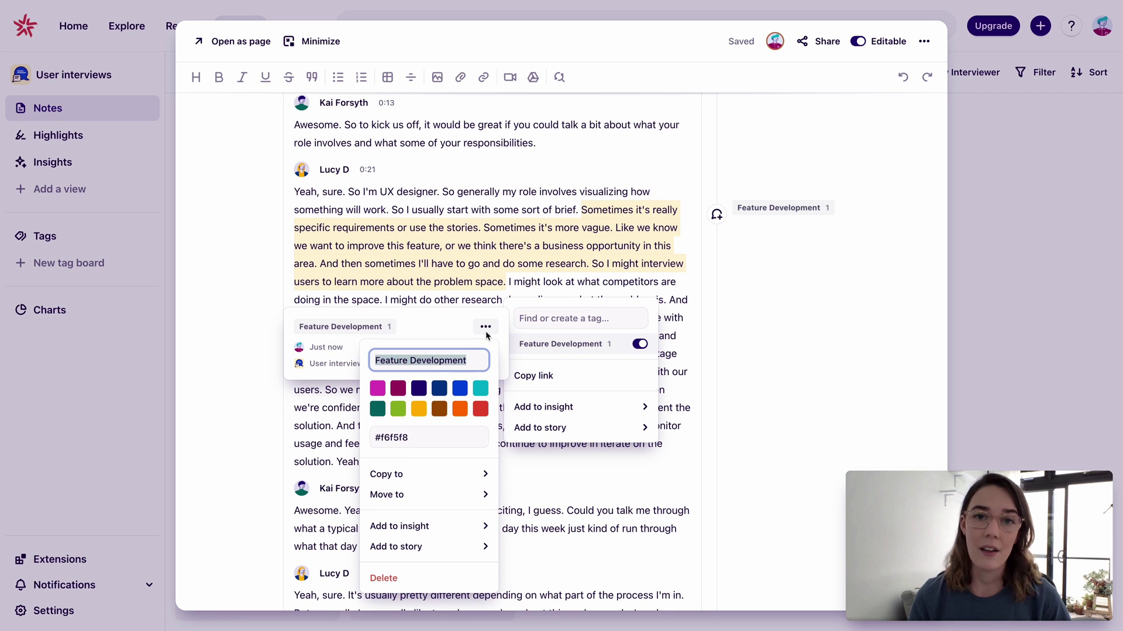
pyautogui.click(481, 391)
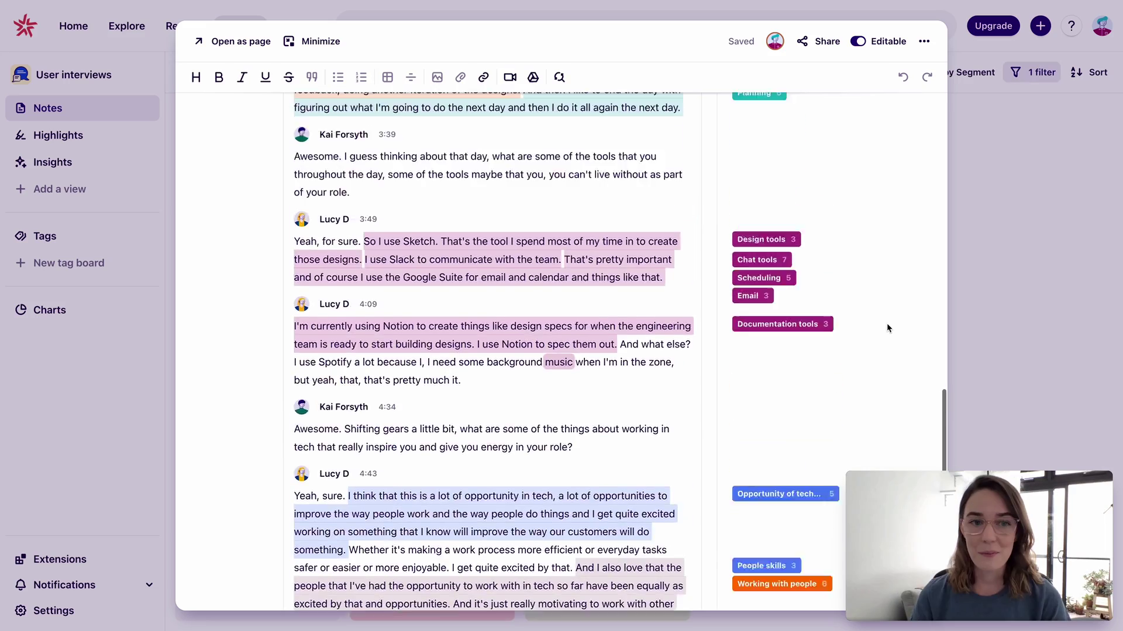
pyautogui.scroll(5, 888, 328)
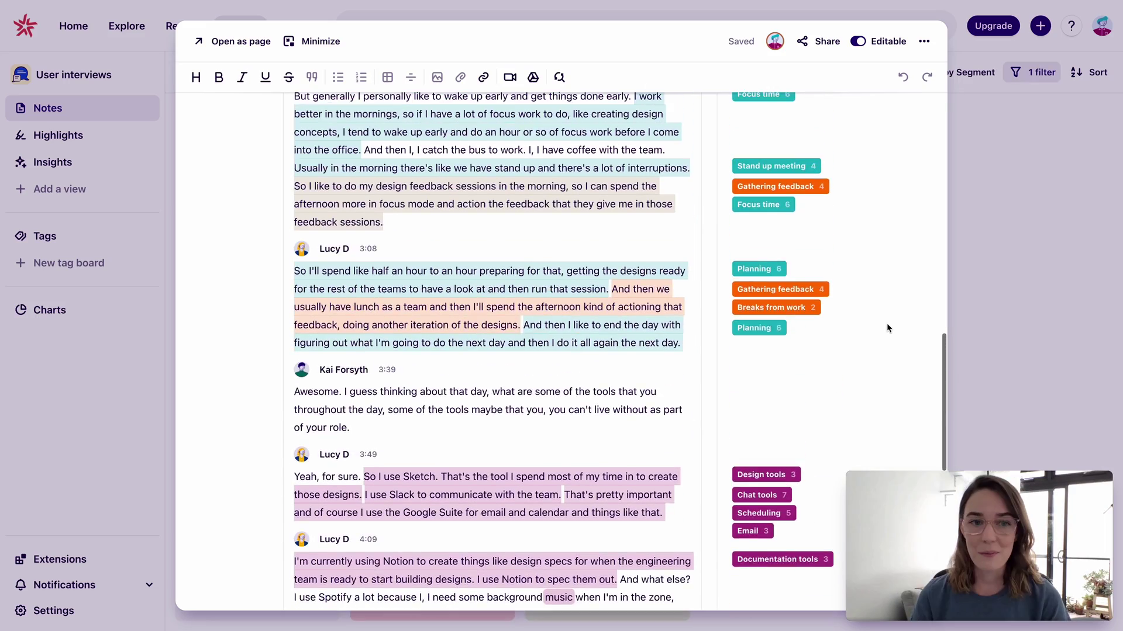
pyautogui.scroll(10, 888, 328)
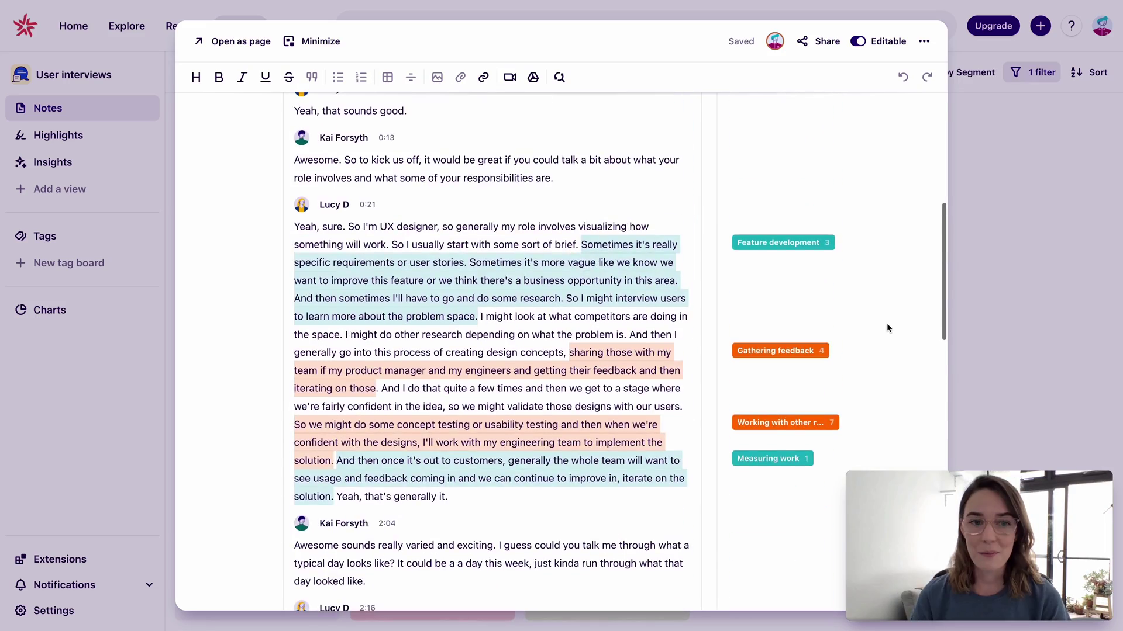
pyautogui.scroll(5, 888, 328)
pyautogui.click(98, 233)
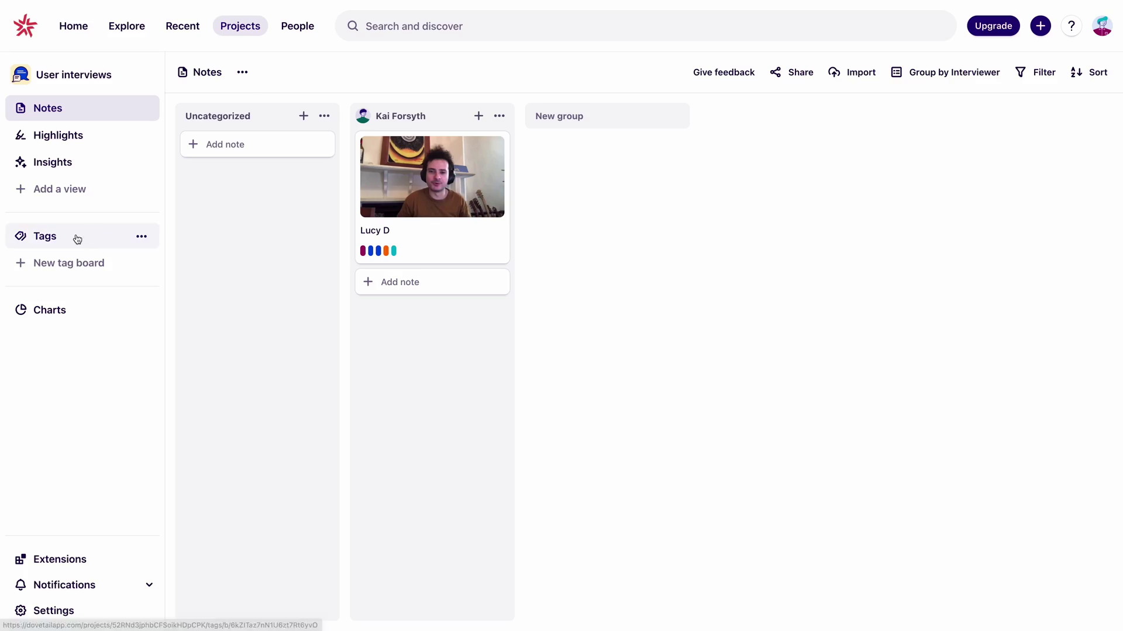
# Move Working with people, Breaks from work, Working with other roles, Gathering feedback into Behaviors; tool tags into Tools.
pyautogui.click(77, 238)
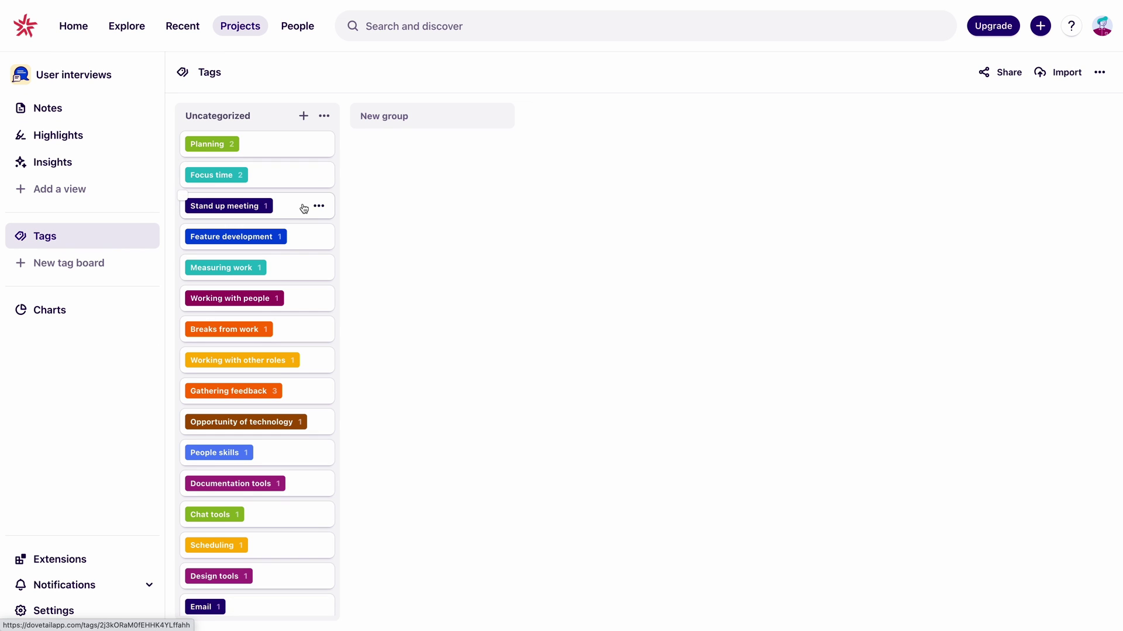
pyautogui.scroll(-1, 309, 300)
pyautogui.scroll(-1, 310, 300)
pyautogui.write('viors')
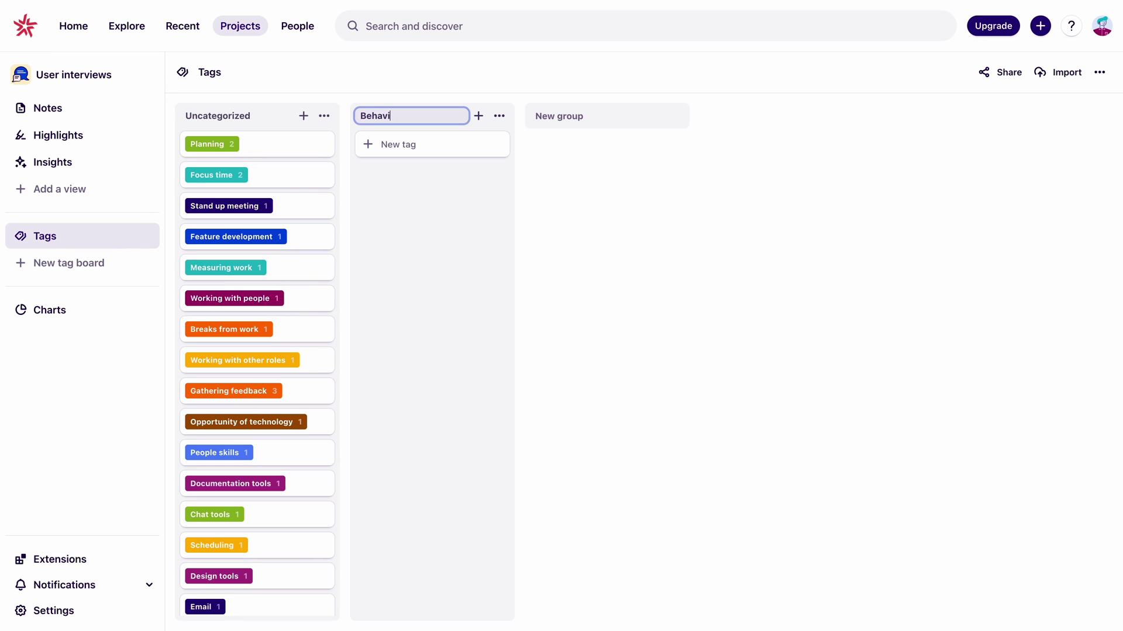
pyautogui.click(295, 298)
pyautogui.click(295, 329)
pyautogui.click(295, 360)
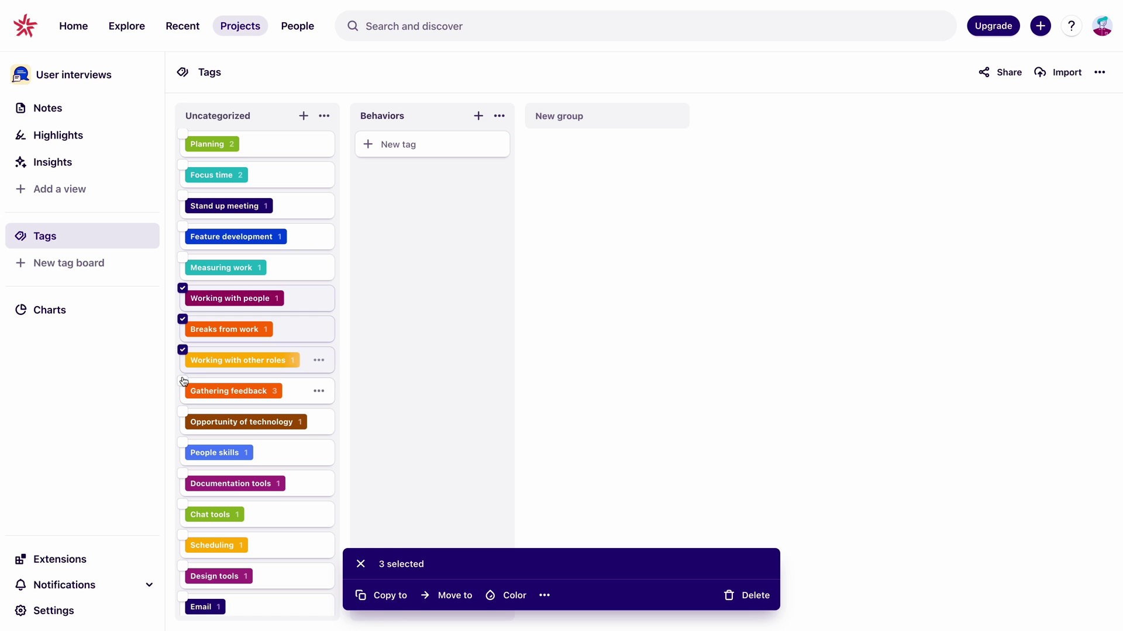
pyautogui.click(295, 390)
pyautogui.moveTo(299, 302); pyautogui.dragTo(461, 187)
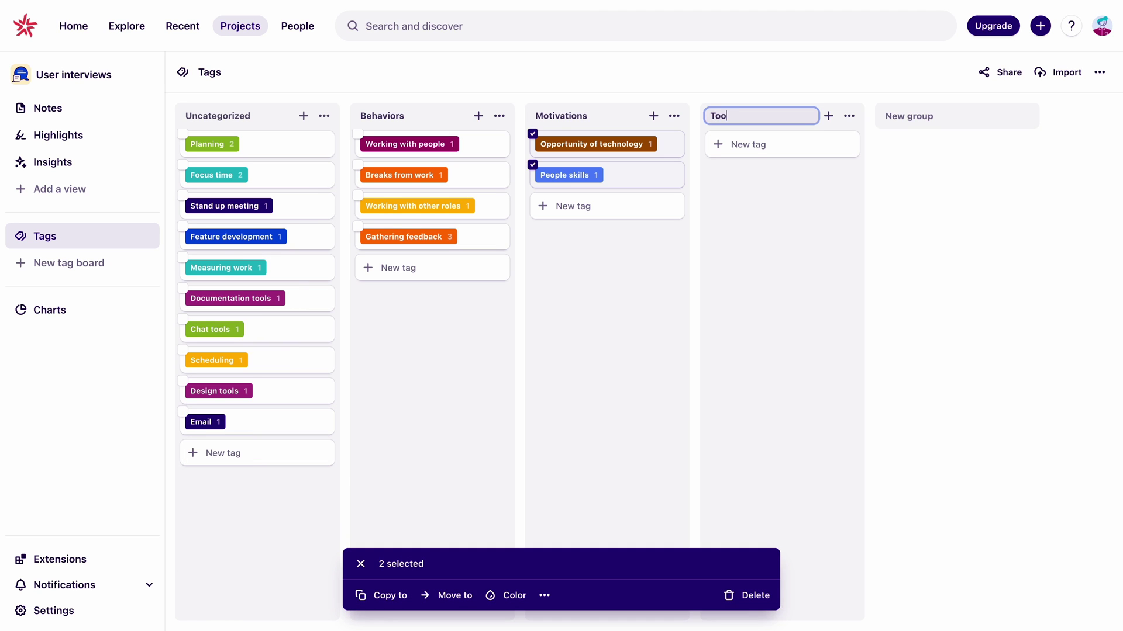
pyautogui.write('s')
pyautogui.moveTo(277, 296); pyautogui.dragTo(799, 244)
# Give the Activities group a teal background and make Planning, Focus time and Stand up meeting teal.
pyautogui.click(324, 115)
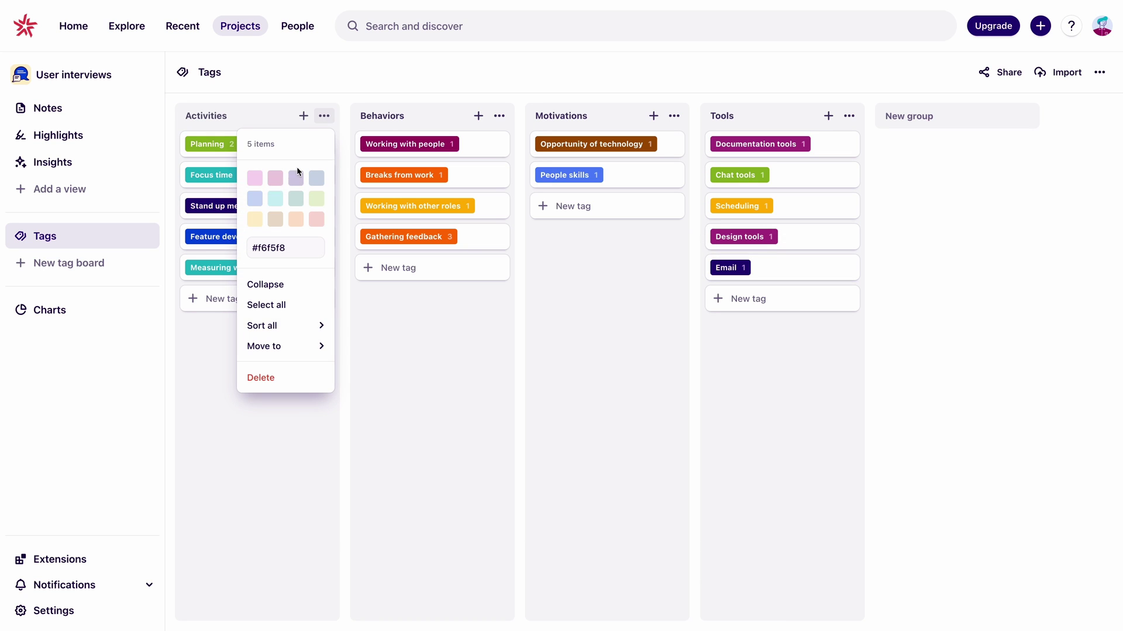
pyautogui.click(275, 199)
pyautogui.click(182, 133)
pyautogui.click(182, 164)
pyautogui.click(182, 195)
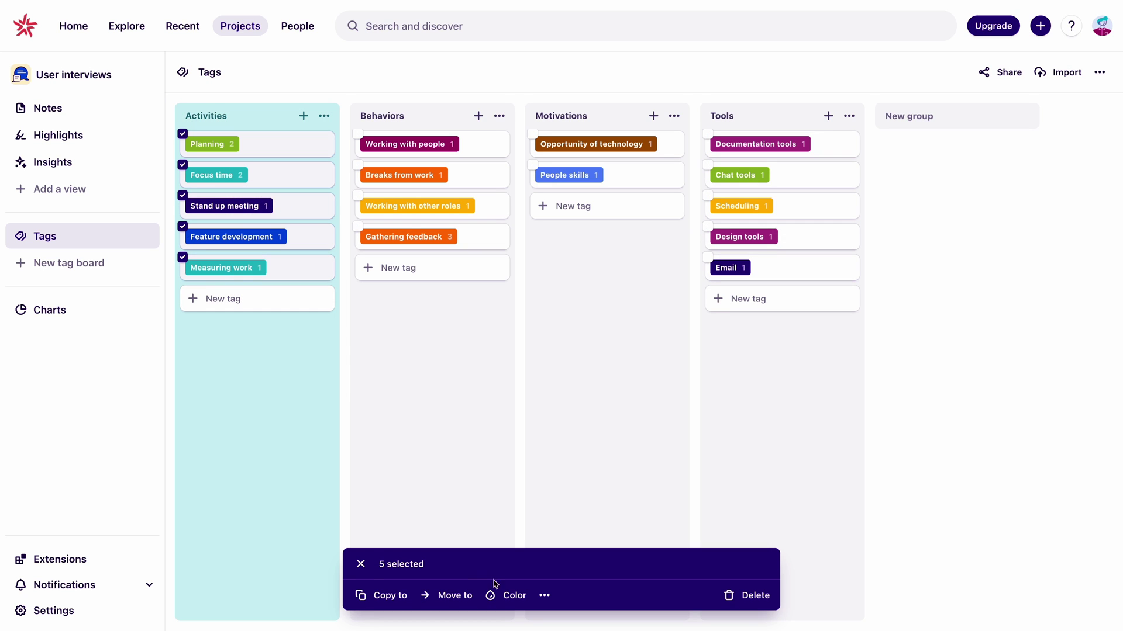
pyautogui.click(506, 594)
pyautogui.click(515, 511)
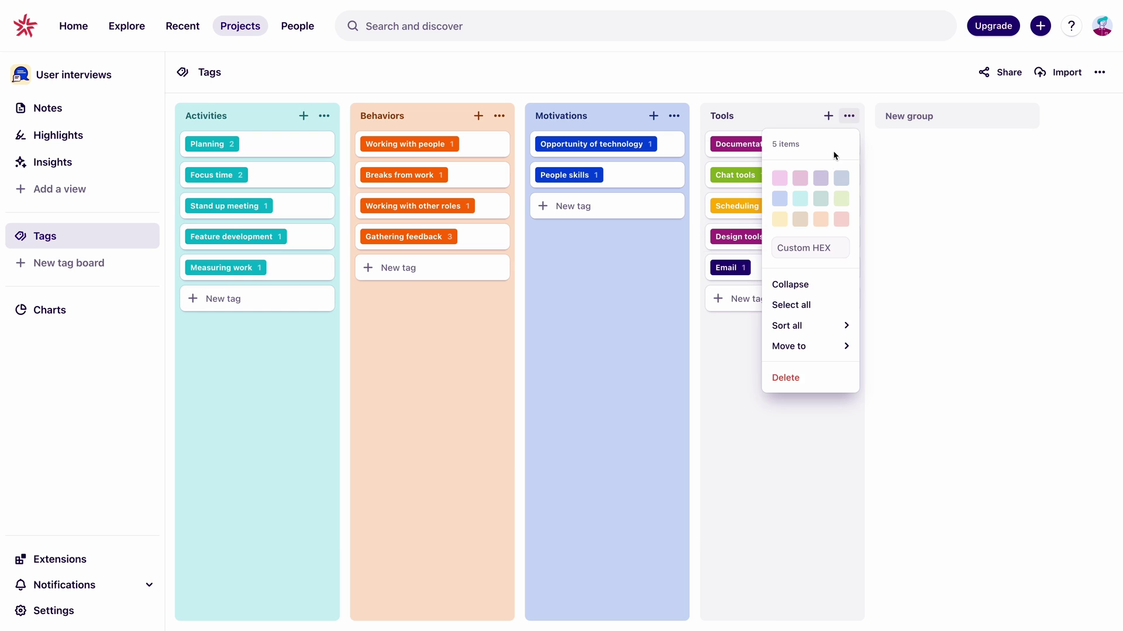
# Give the Tools group a pink background and make all its tags dark magenta.
pyautogui.click(803, 183)
pyautogui.click(791, 305)
pyautogui.click(508, 595)
pyautogui.click(516, 494)
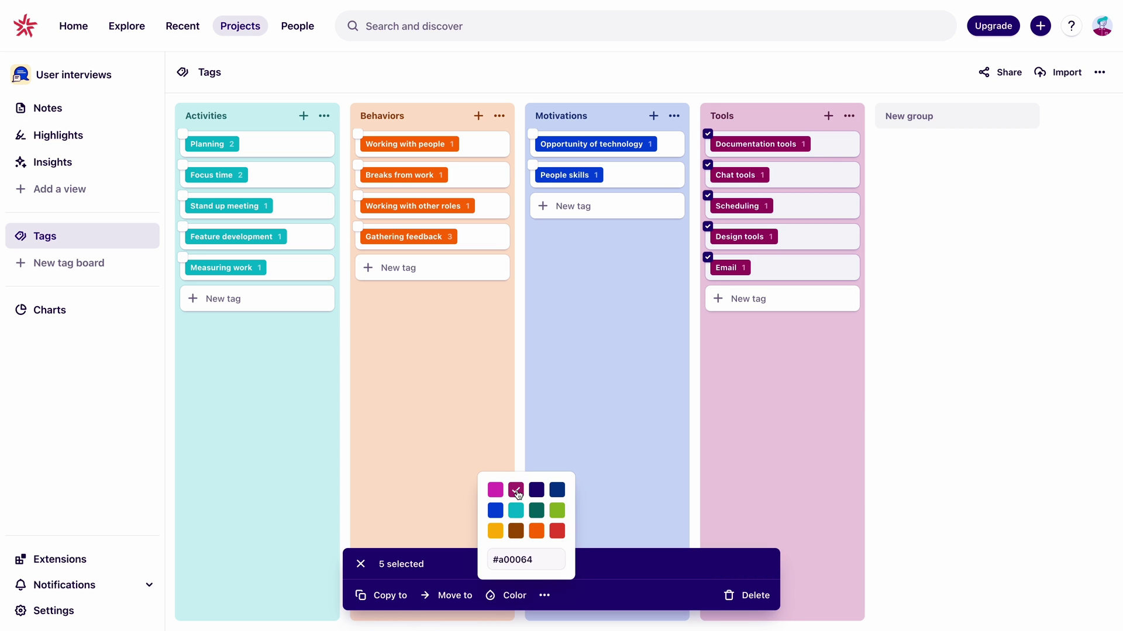
pyautogui.press('Escape')
# Play the first highlight clip on the Gathering feedback tag page.
pyautogui.click(473, 242)
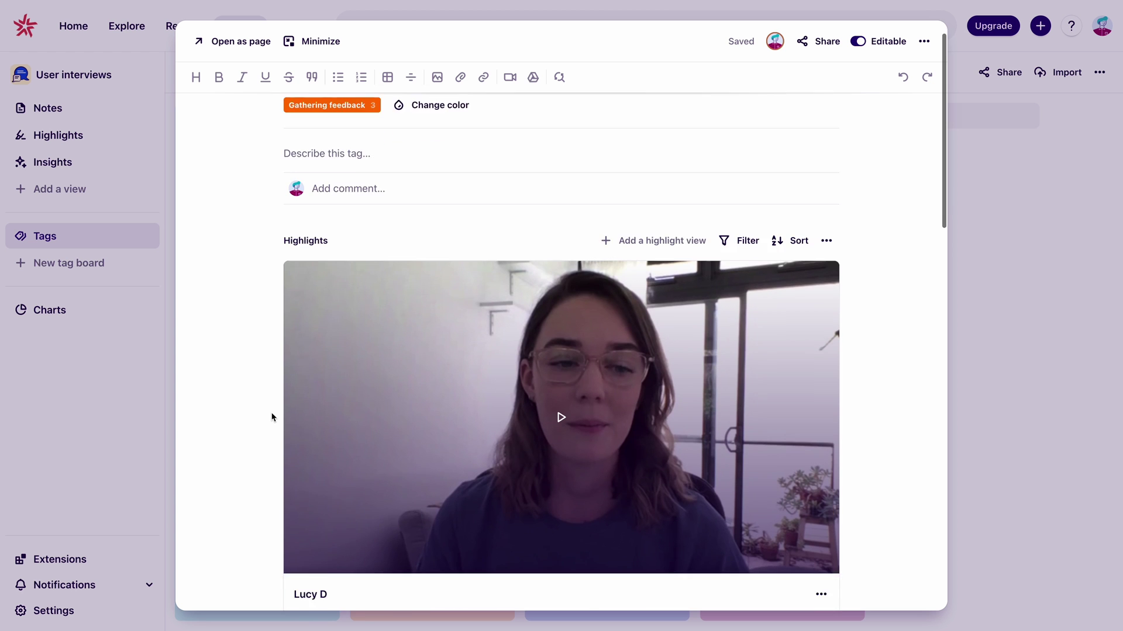
pyautogui.scroll(-5, 270, 415)
pyautogui.scroll(-6, 271, 416)
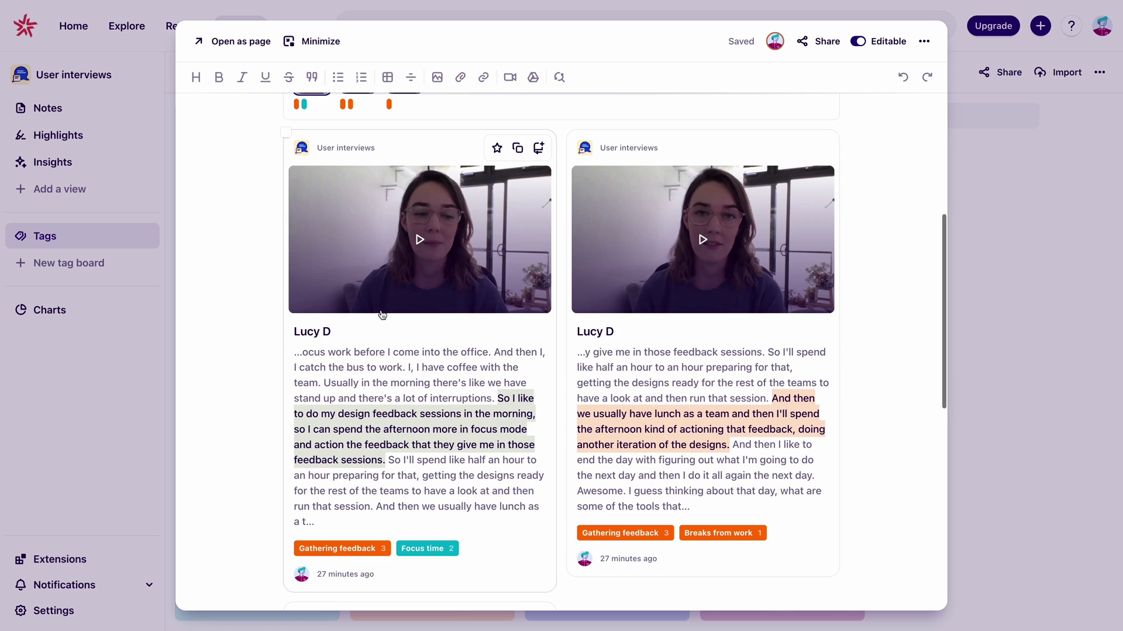
pyautogui.click(419, 240)
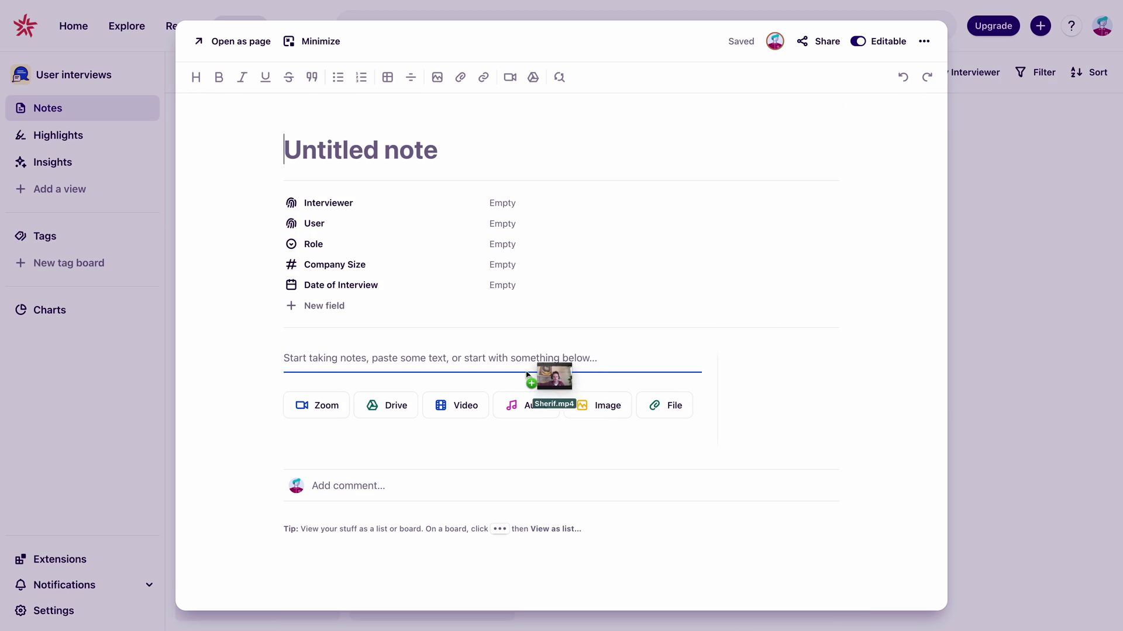
pyautogui.moveTo(544, 374); pyautogui.dragTo(466, 351)
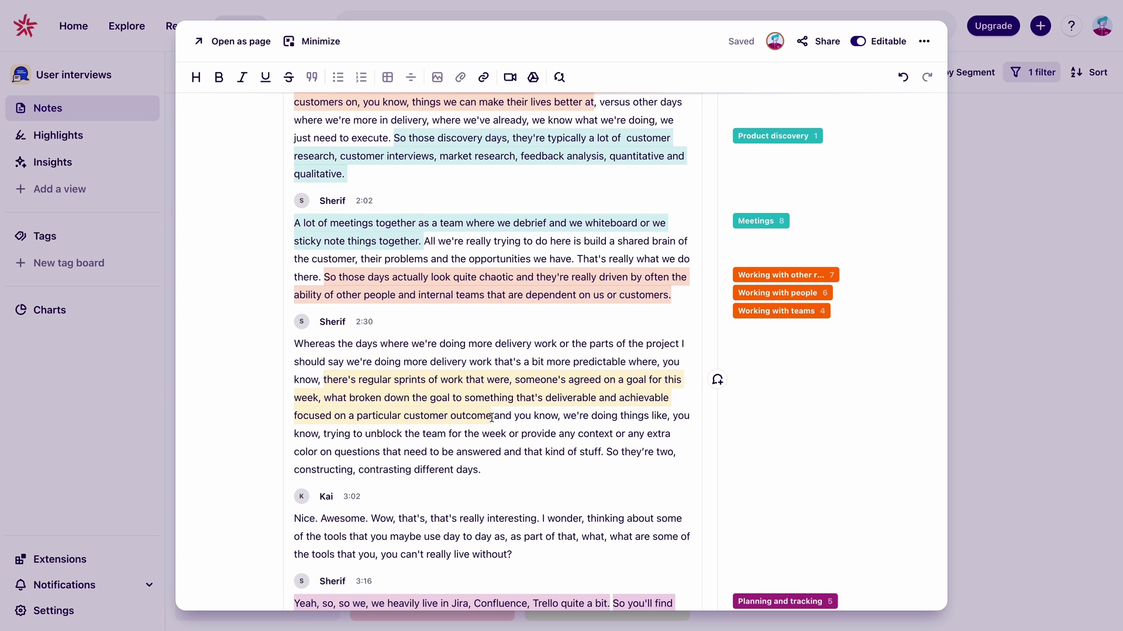
# Move the Tracking work tag from the Activities group into the Behaviors group.
pyautogui.click(491, 417)
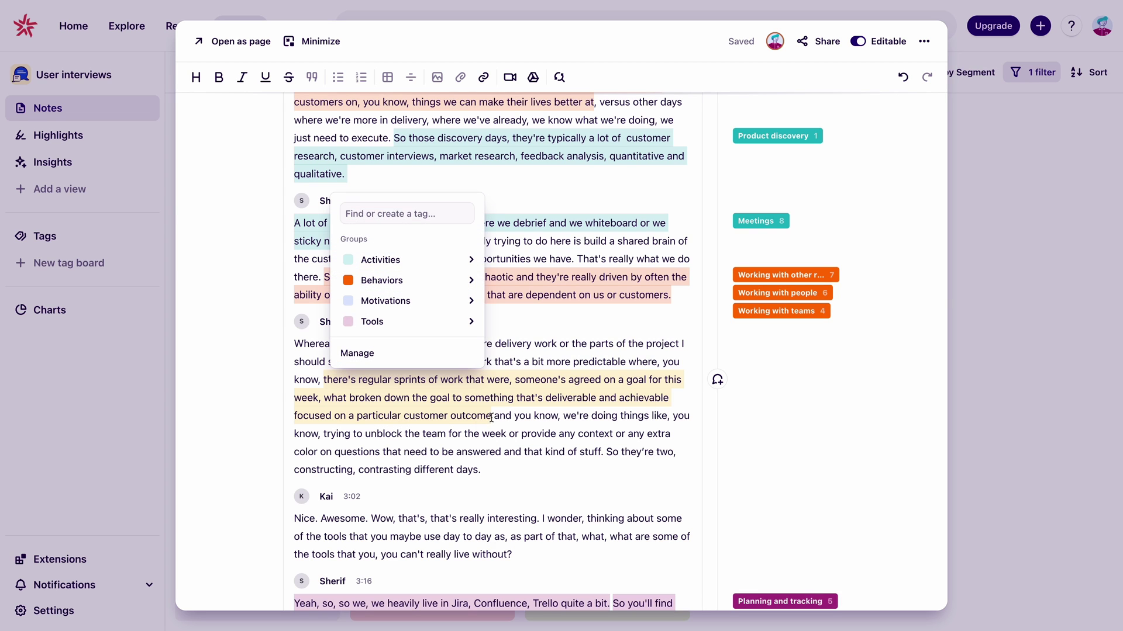
pyautogui.moveTo(441, 265)
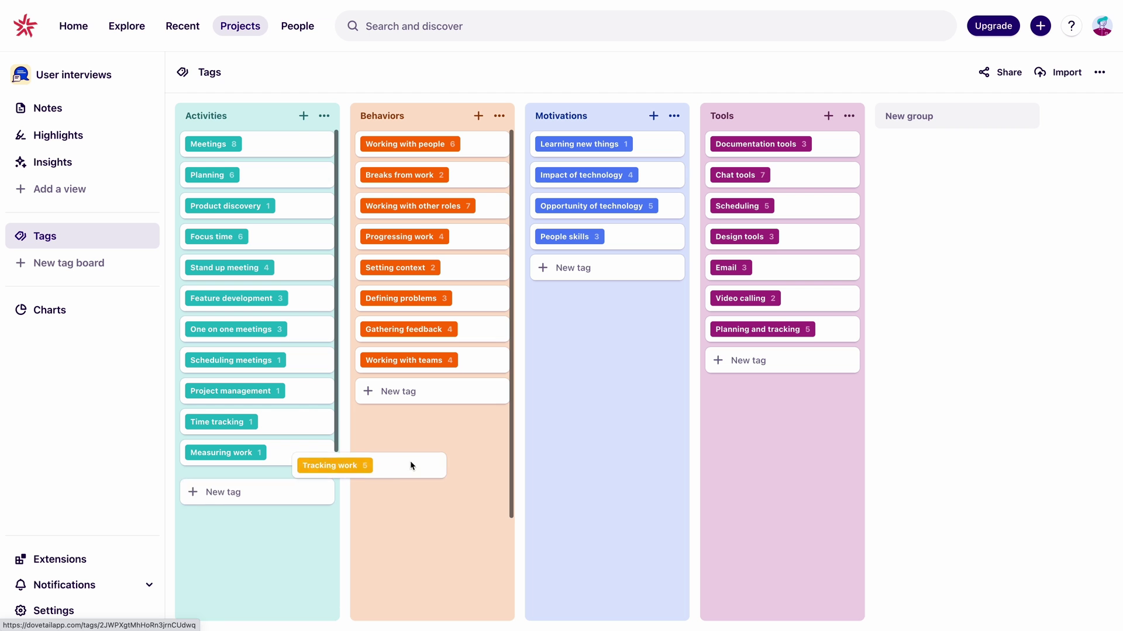
pyautogui.moveTo(409, 461); pyautogui.dragTo(459, 454)
pyautogui.click(494, 390)
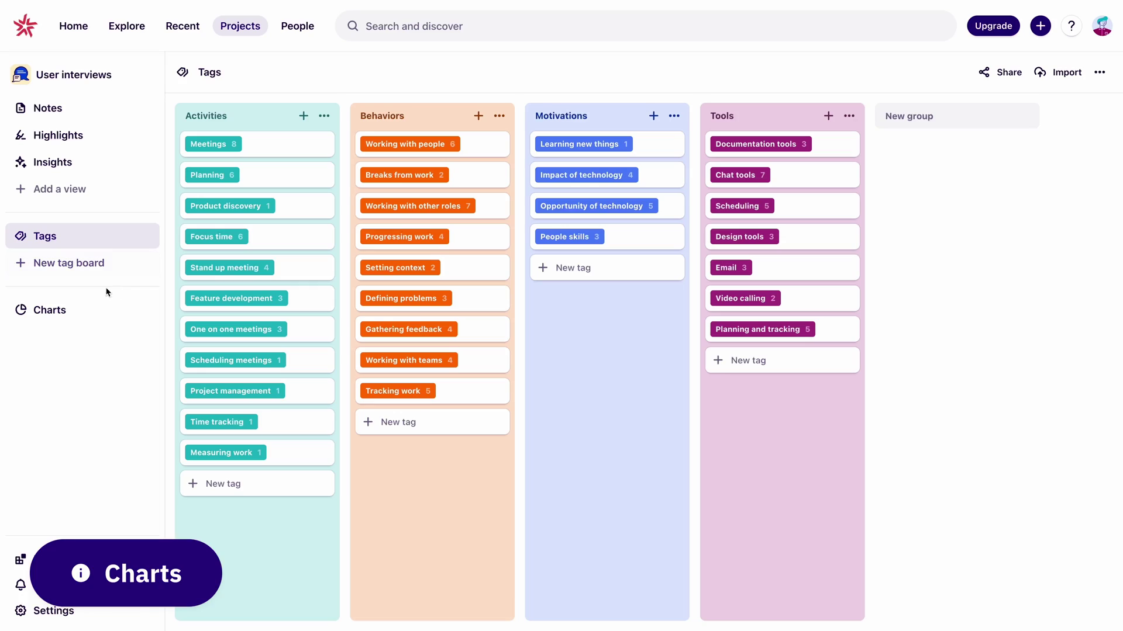
# Open Charts and try the note count and text volume metrics.
pyautogui.click(74, 314)
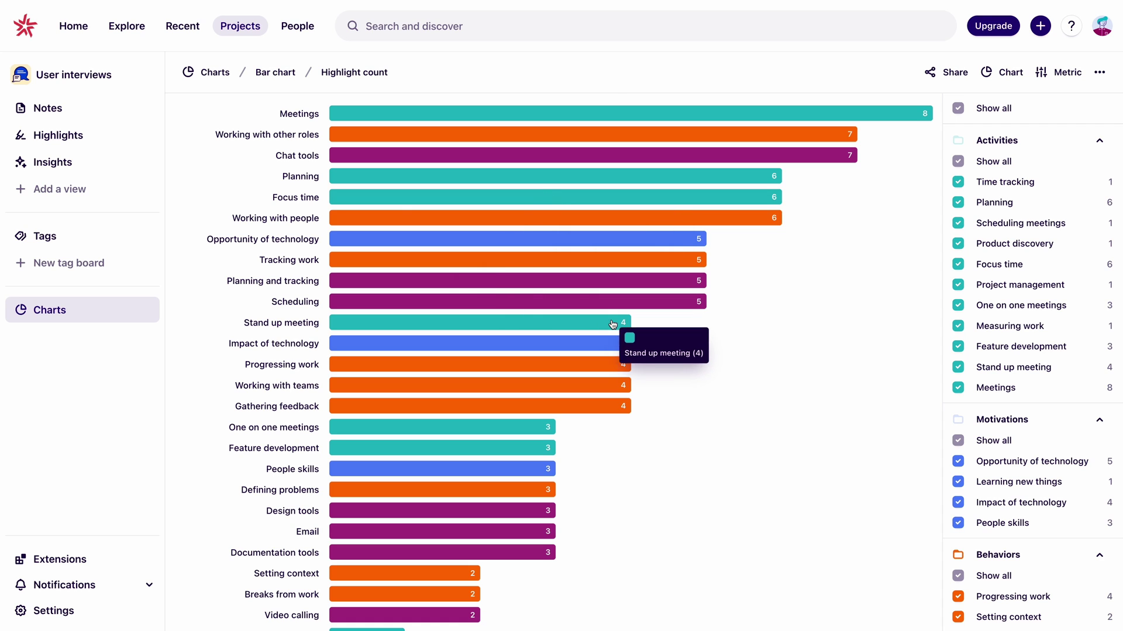
pyautogui.click(1058, 77)
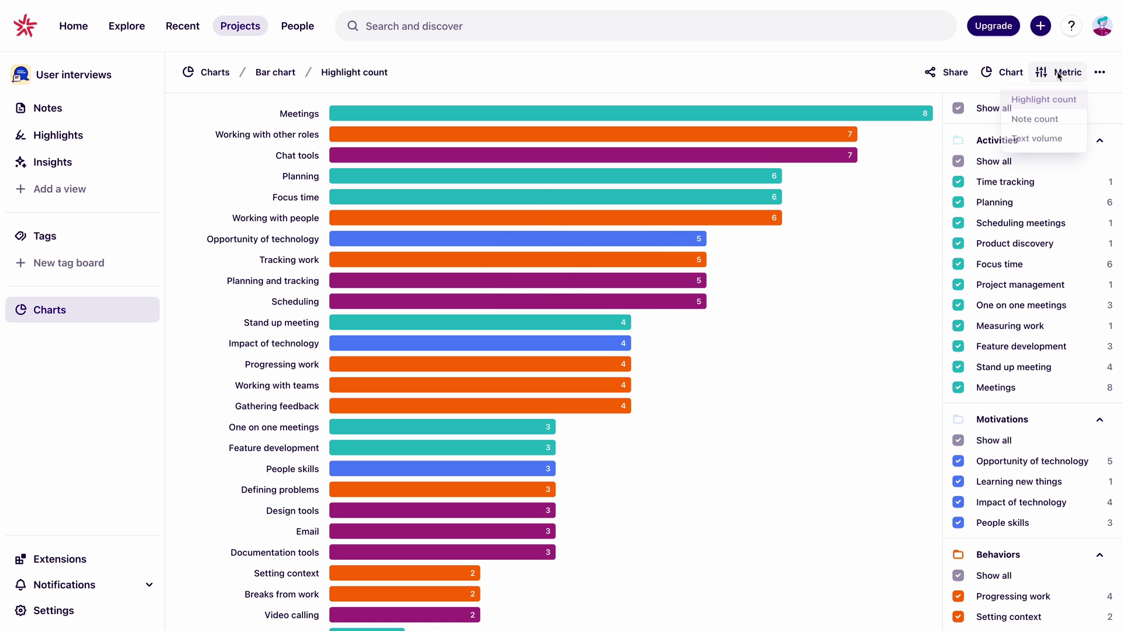
pyautogui.click(1051, 127)
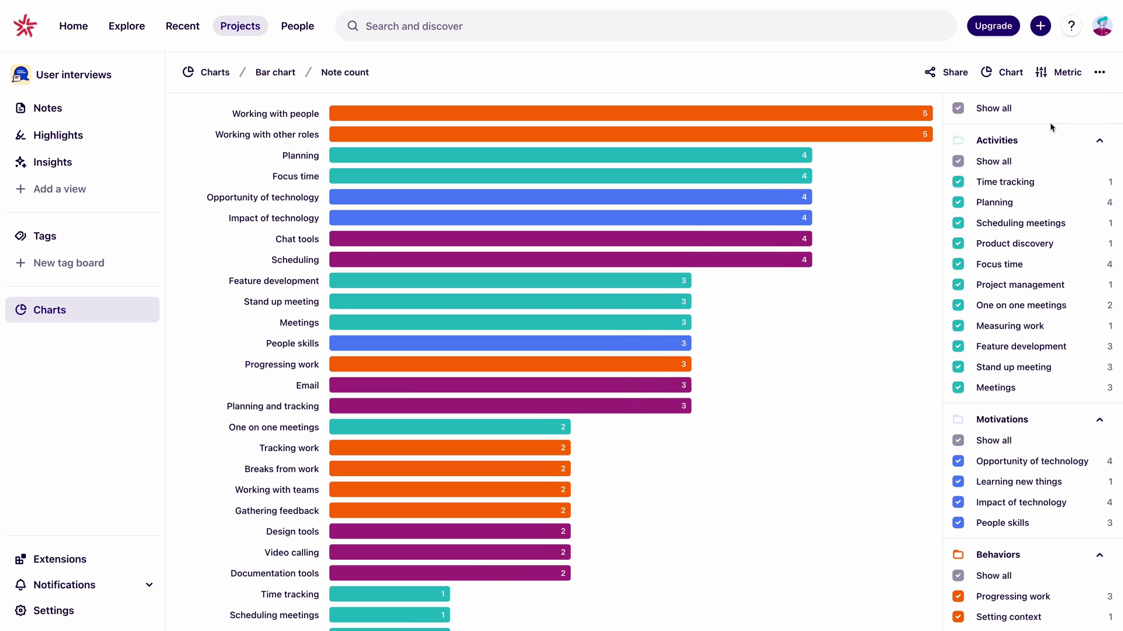
pyautogui.click(1055, 75)
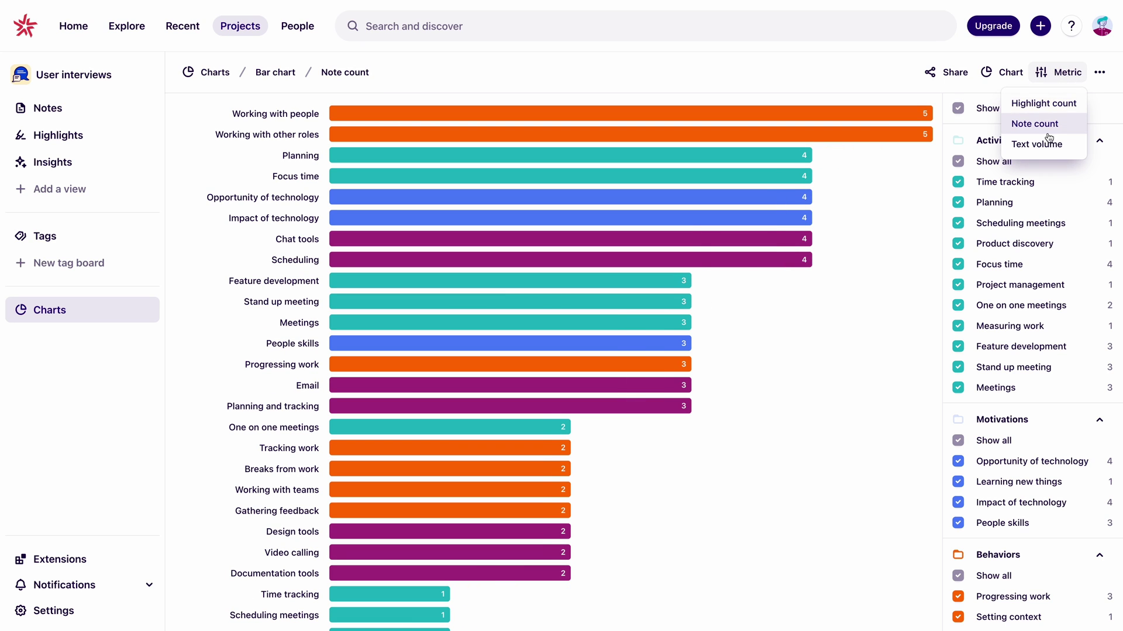
pyautogui.click(1046, 142)
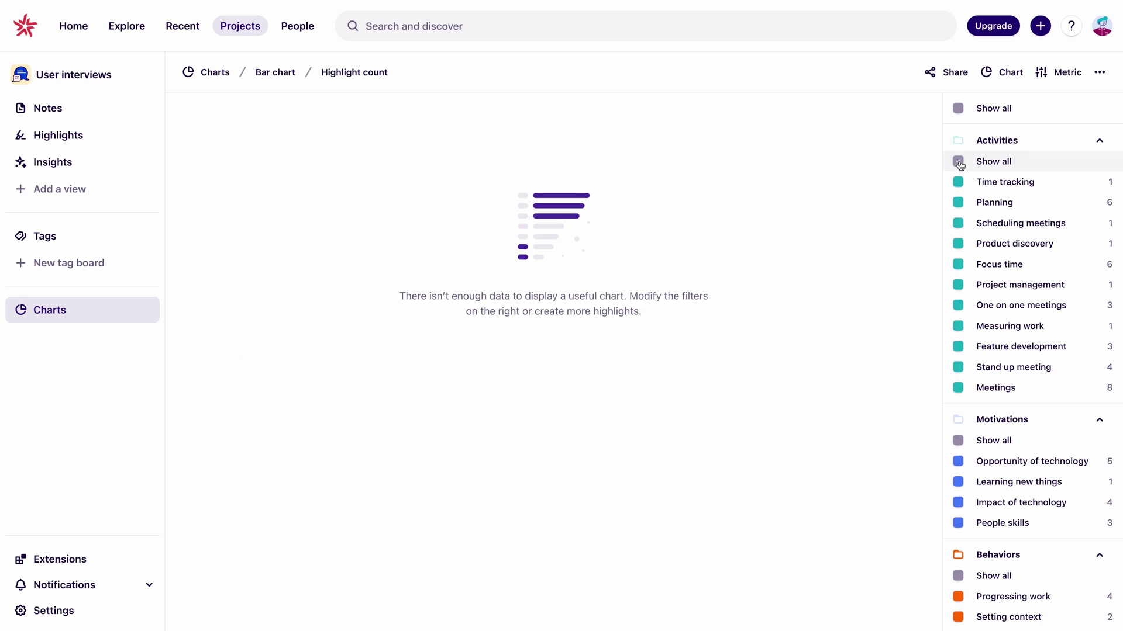
# Chart highlight counts for Activities tags only as a pie chart.
pyautogui.click(959, 162)
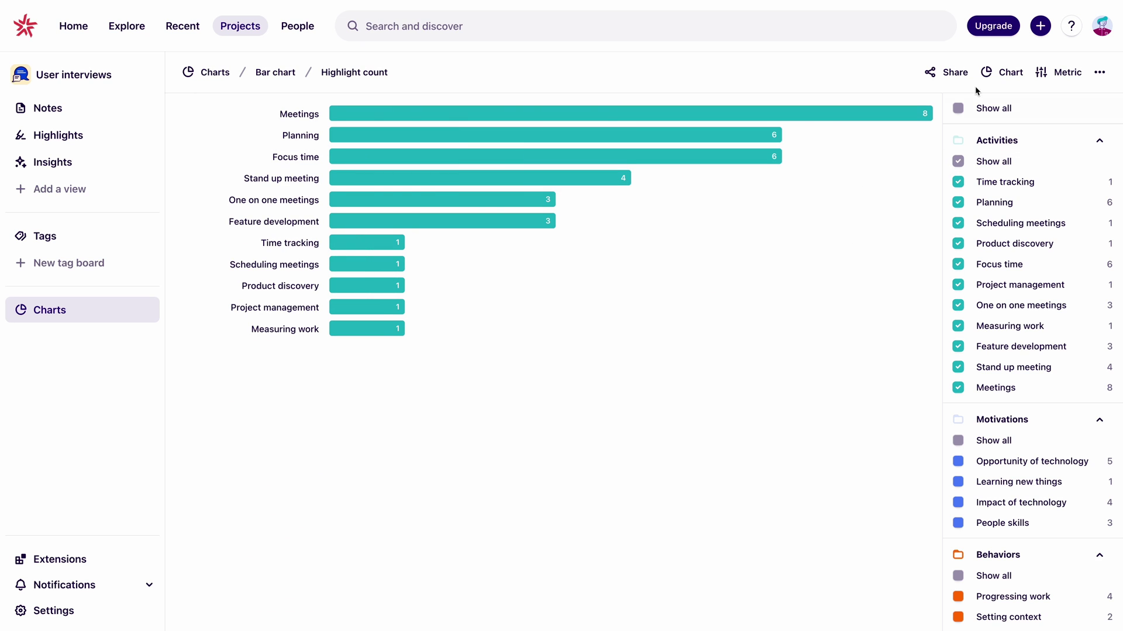
pyautogui.click(1003, 74)
pyautogui.click(991, 144)
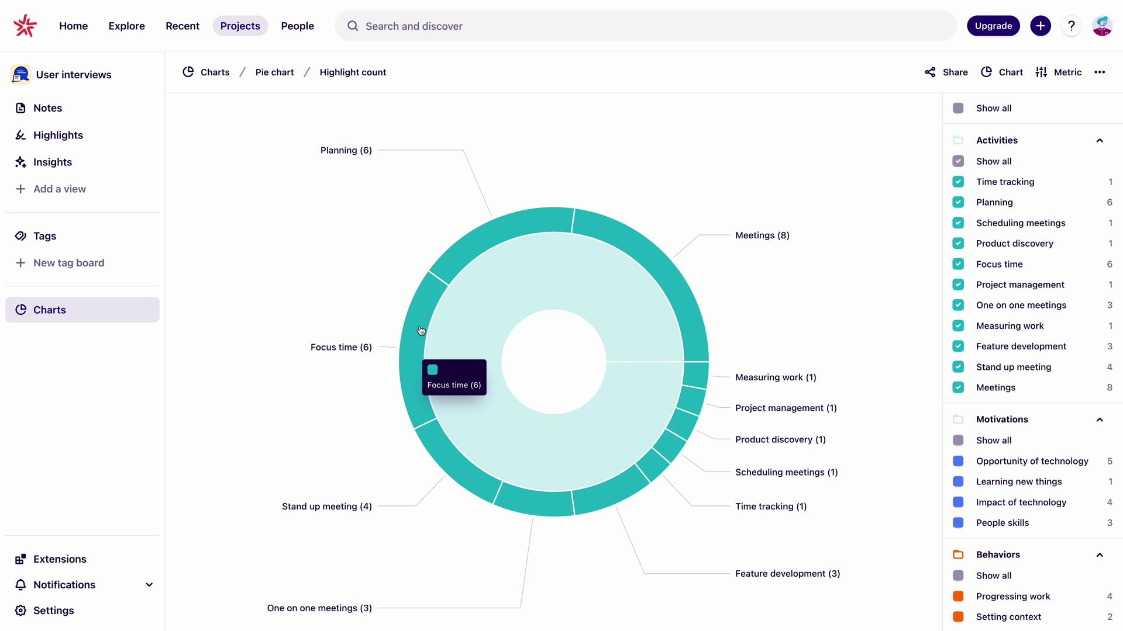
# Filter the Highlights list to the Focus time tag.
pyautogui.click(95, 135)
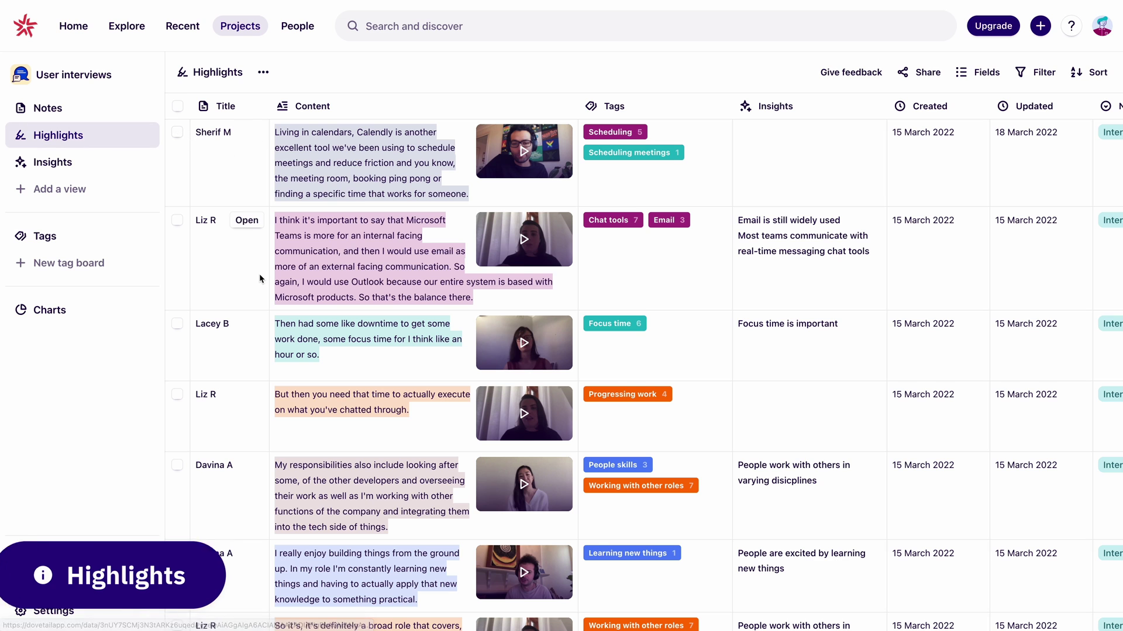
pyautogui.scroll(-5, 259, 275)
pyautogui.scroll(-5, 258, 276)
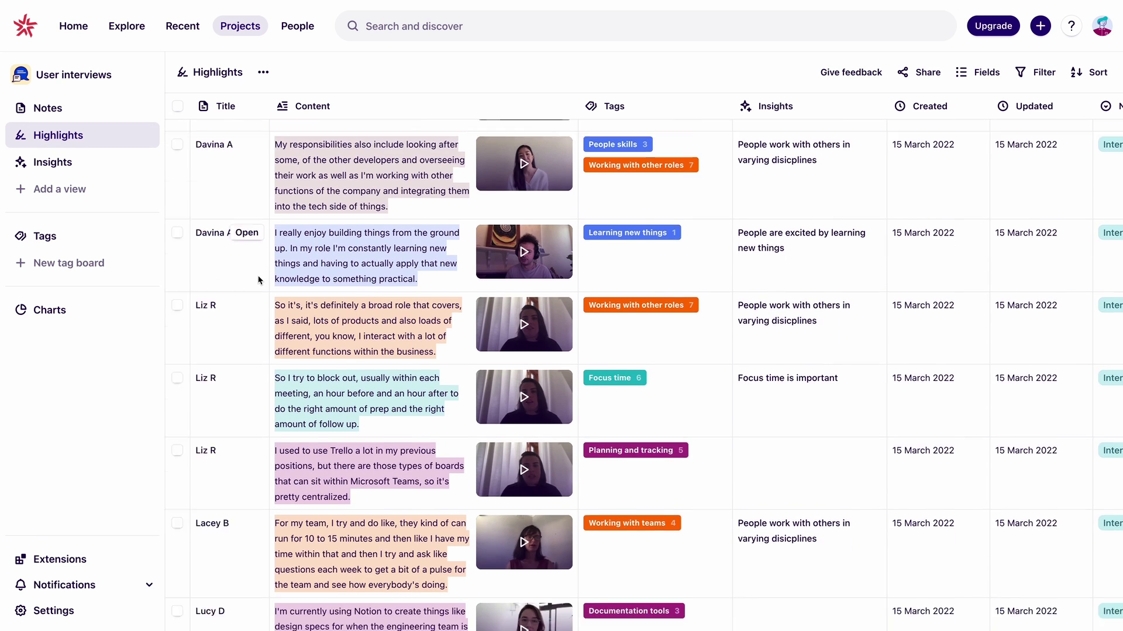
pyautogui.click(1036, 72)
pyautogui.click(922, 109)
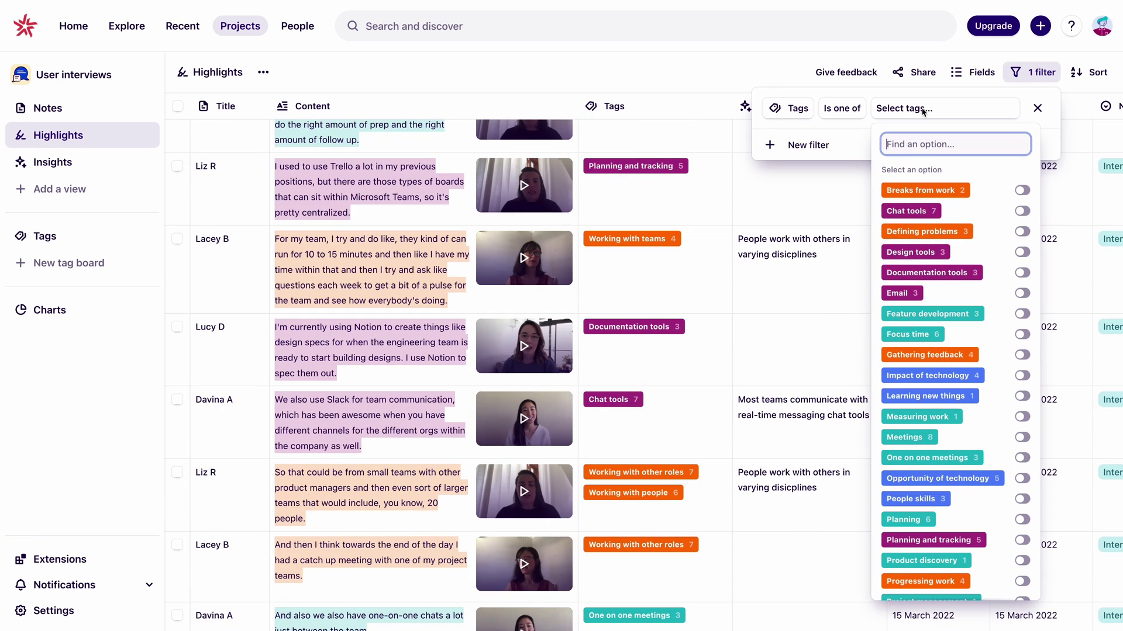
pyautogui.click(1021, 335)
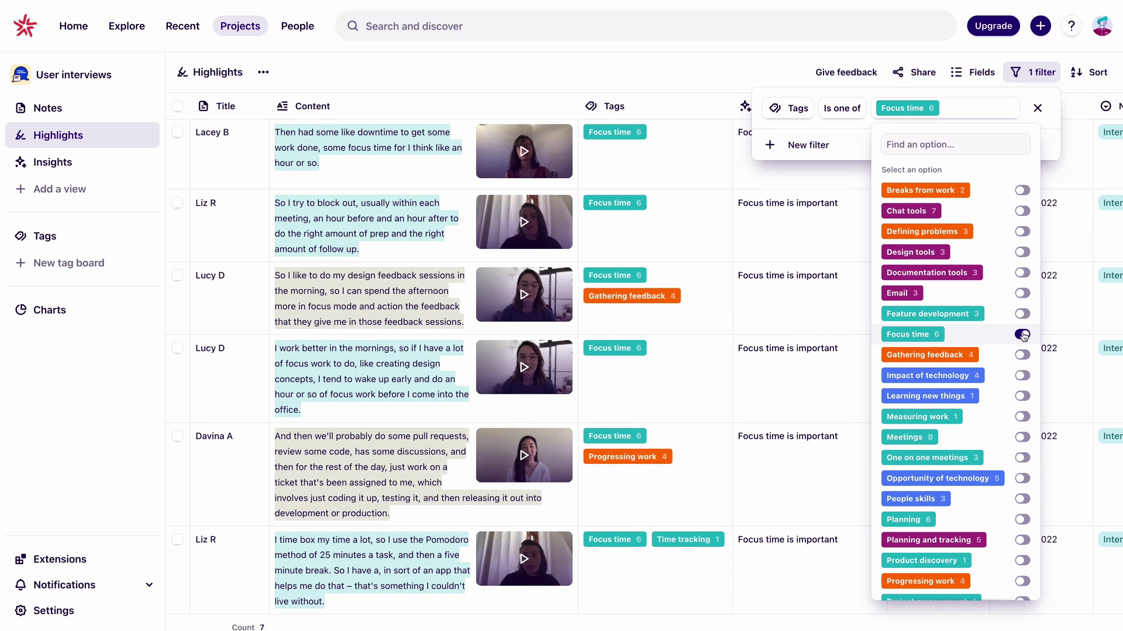
# Add a Company size greater than 300 condition and close the filter settings.
pyautogui.click(801, 145)
pyautogui.moveTo(907, 183)
pyautogui.click(980, 228)
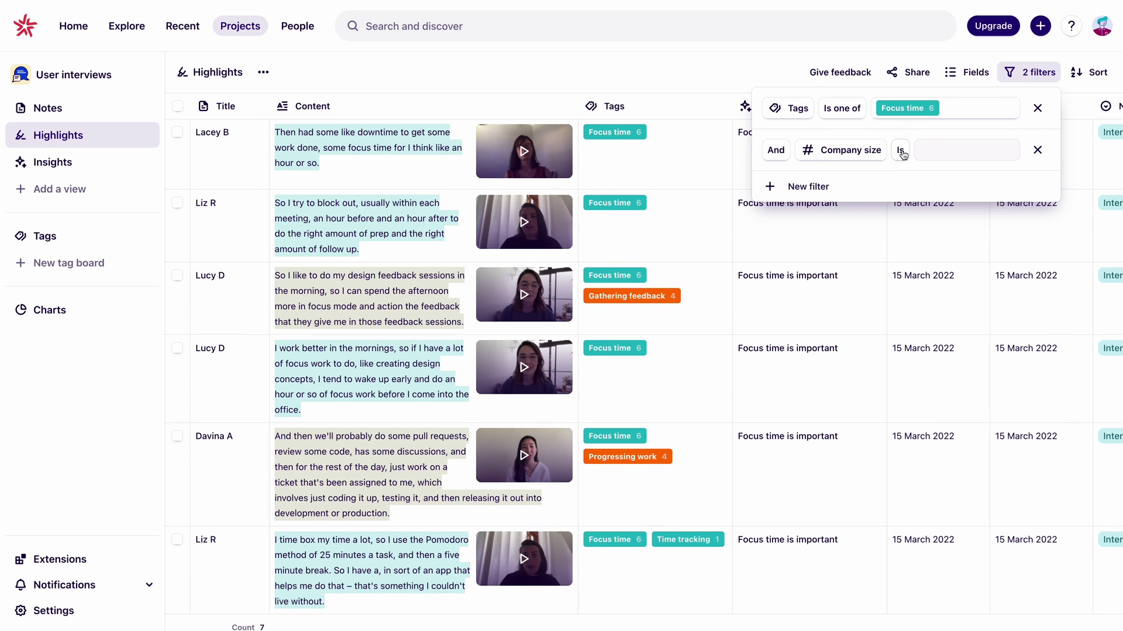
pyautogui.click(901, 151)
pyautogui.click(887, 223)
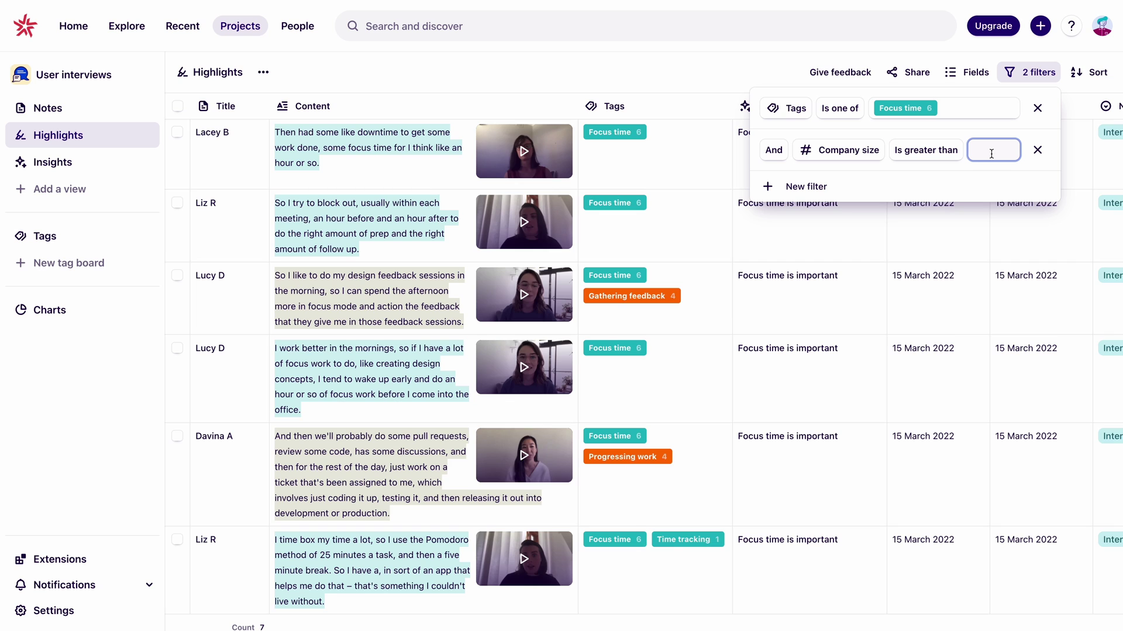
pyautogui.write('300')
pyautogui.click(182, 120)
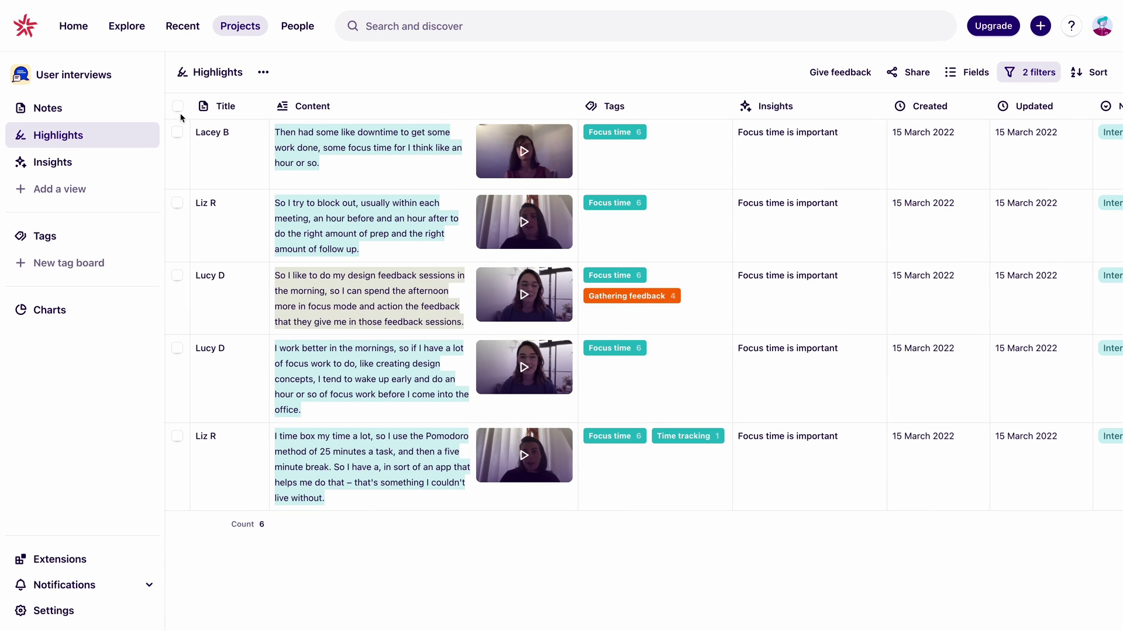
# Add all five filtered highlights to a new insight 'Focus time is important in large teams'.
pyautogui.click(178, 107)
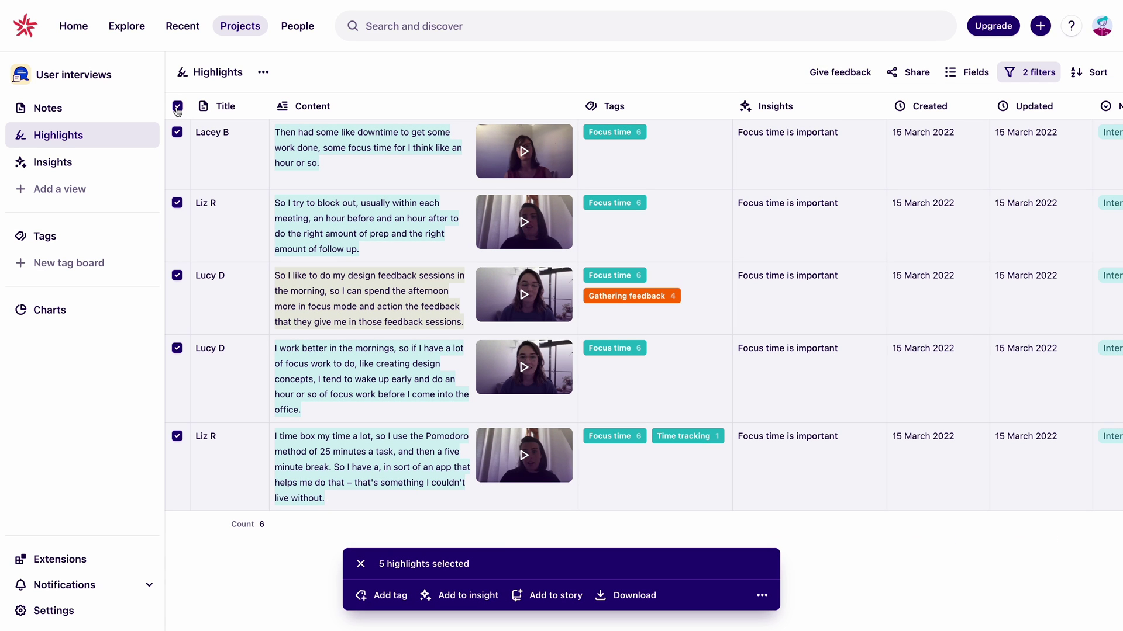
pyautogui.click(468, 596)
pyautogui.write('Focus time is important in large teams')
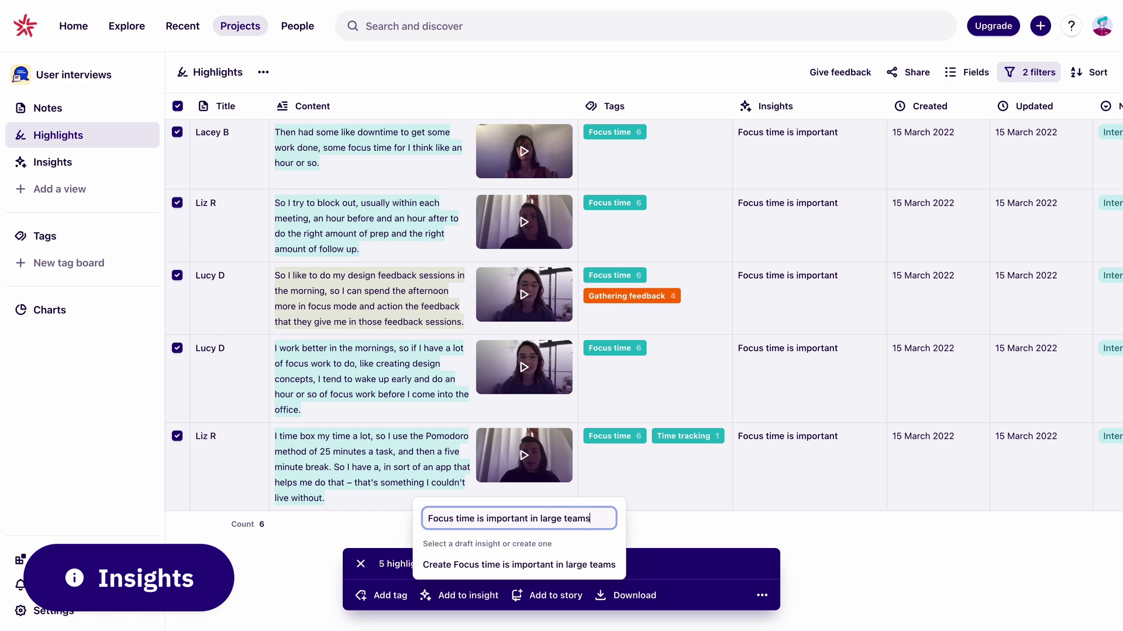
pyautogui.click(429, 566)
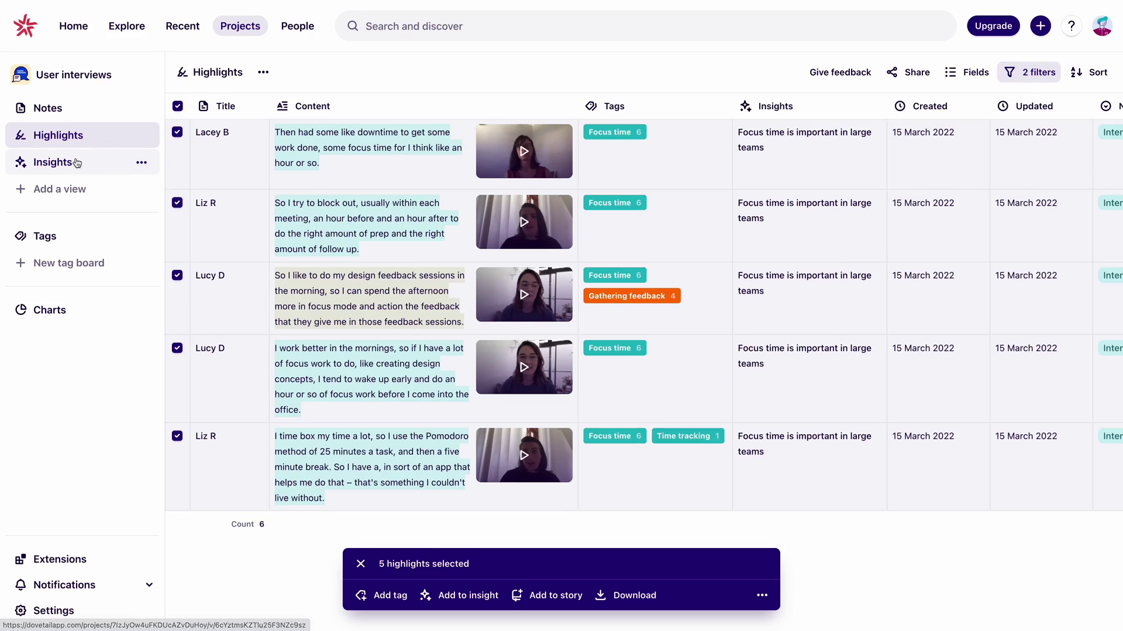
pyautogui.click(76, 163)
# Open the 'Focus time is important in large teams' insight and add a line above the first clip.
pyautogui.click(980, 360)
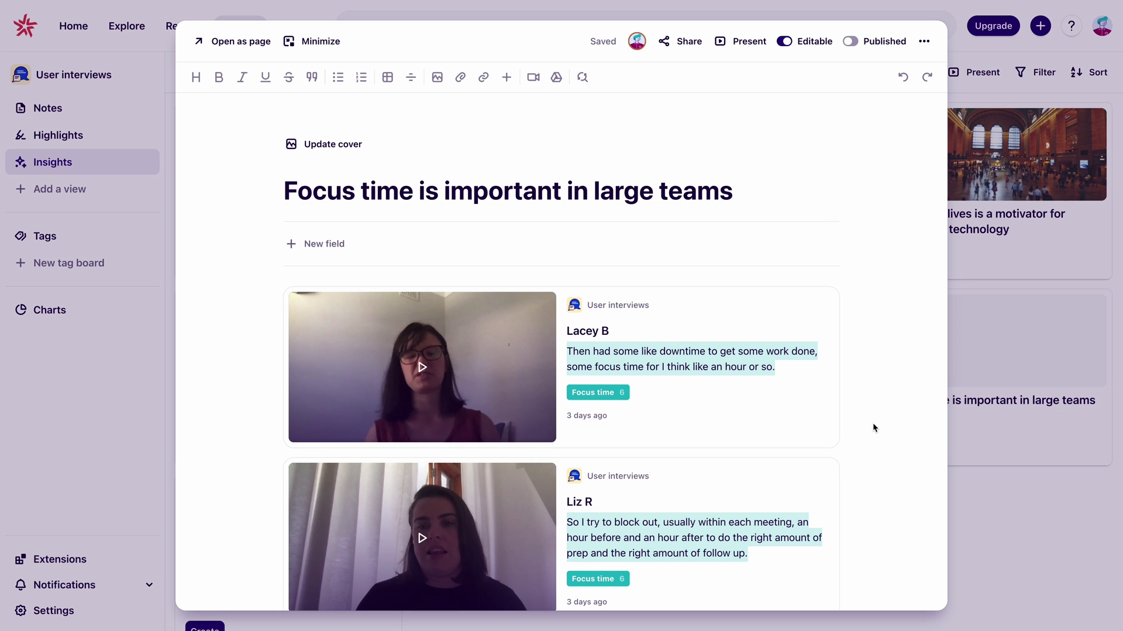
pyautogui.scroll(-4, 872, 427)
pyautogui.scroll(3, 872, 427)
pyautogui.click(310, 244)
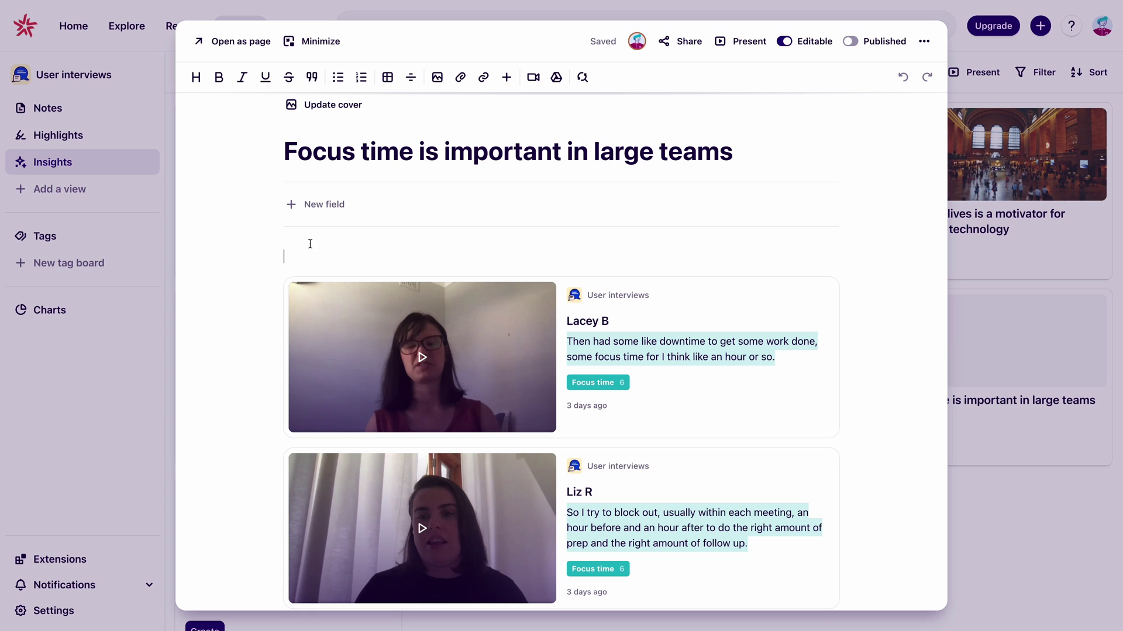
# Insert the Focus time and related tag references, then play the participant's morning focus clip.
pyautogui.click(506, 78)
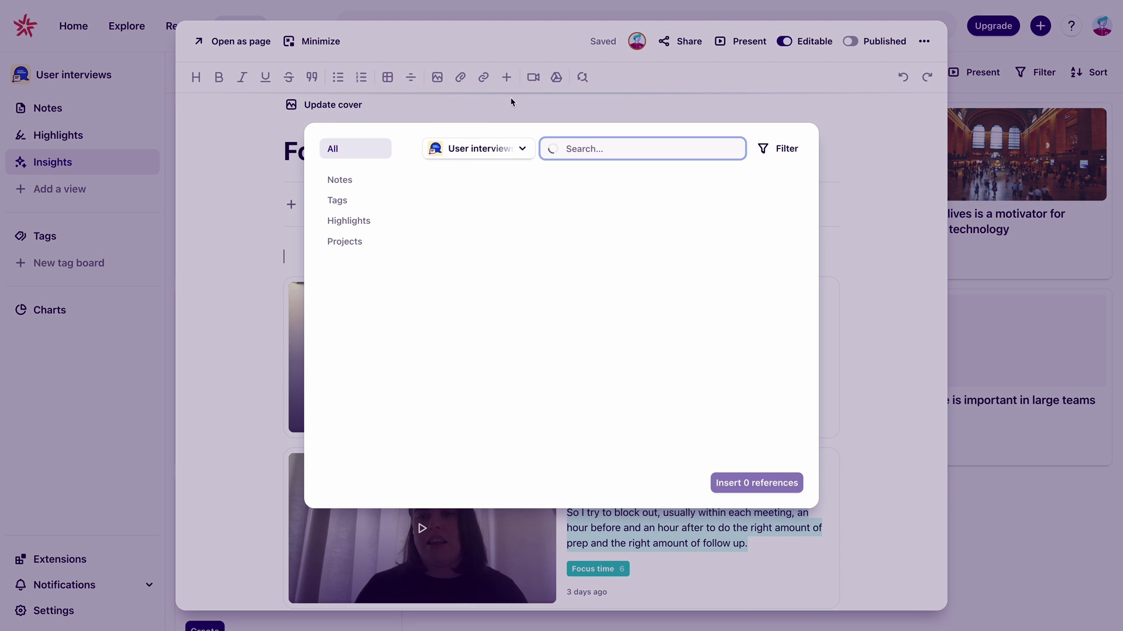
pyautogui.click(339, 201)
pyautogui.click(585, 149)
pyautogui.write('focus time')
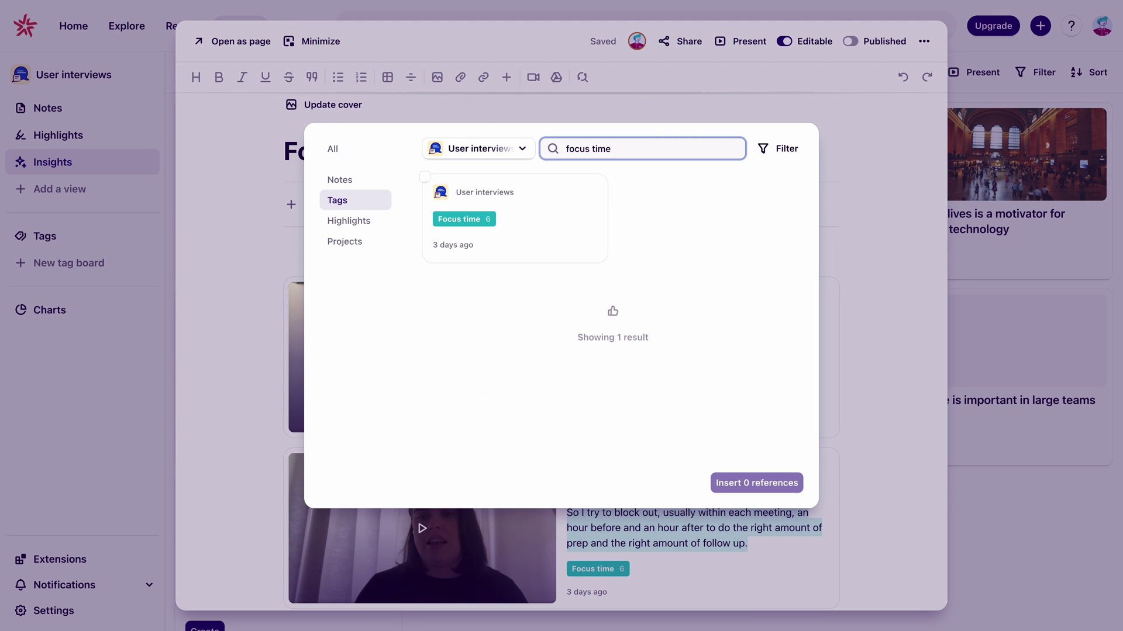
pyautogui.click(426, 178)
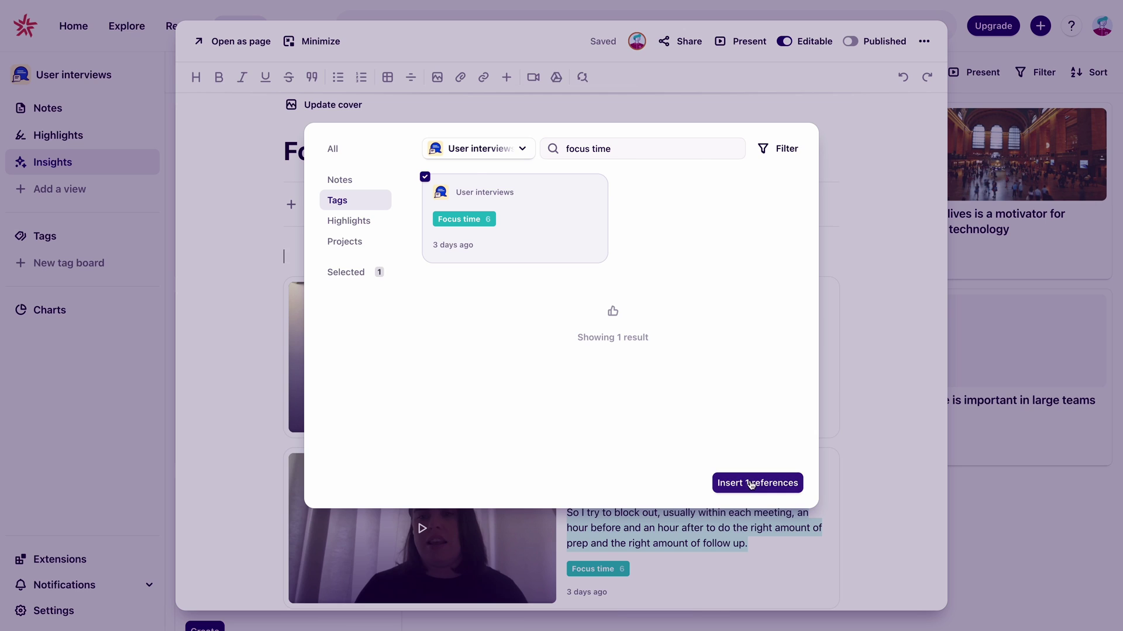
pyautogui.click(752, 483)
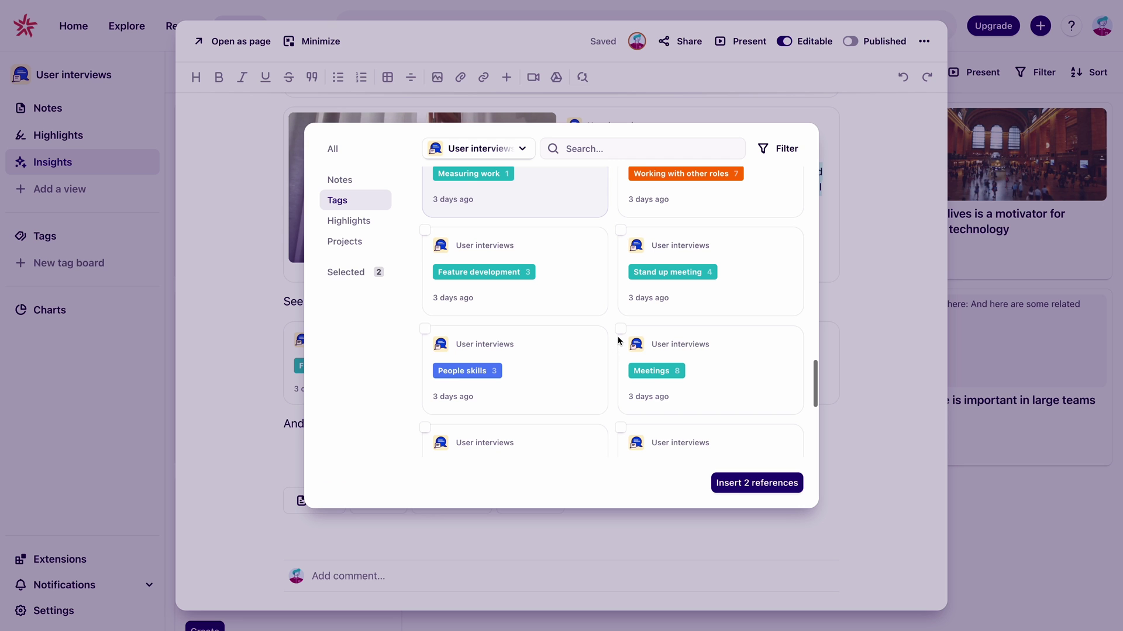
pyautogui.click(754, 479)
pyautogui.scroll(10, 881, 363)
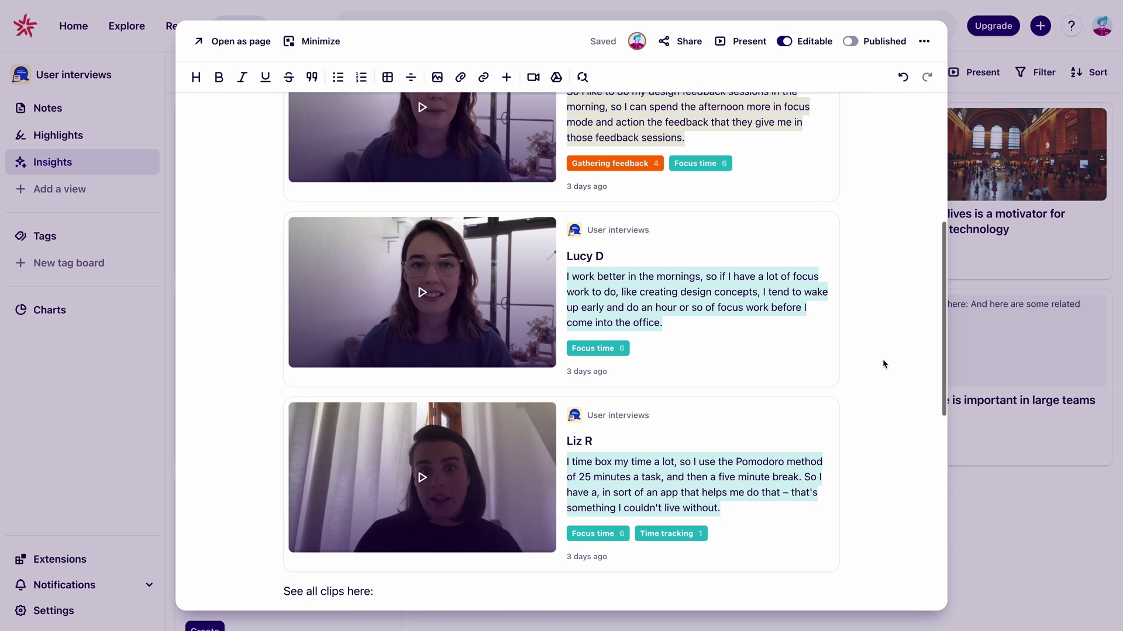
pyautogui.click(433, 431)
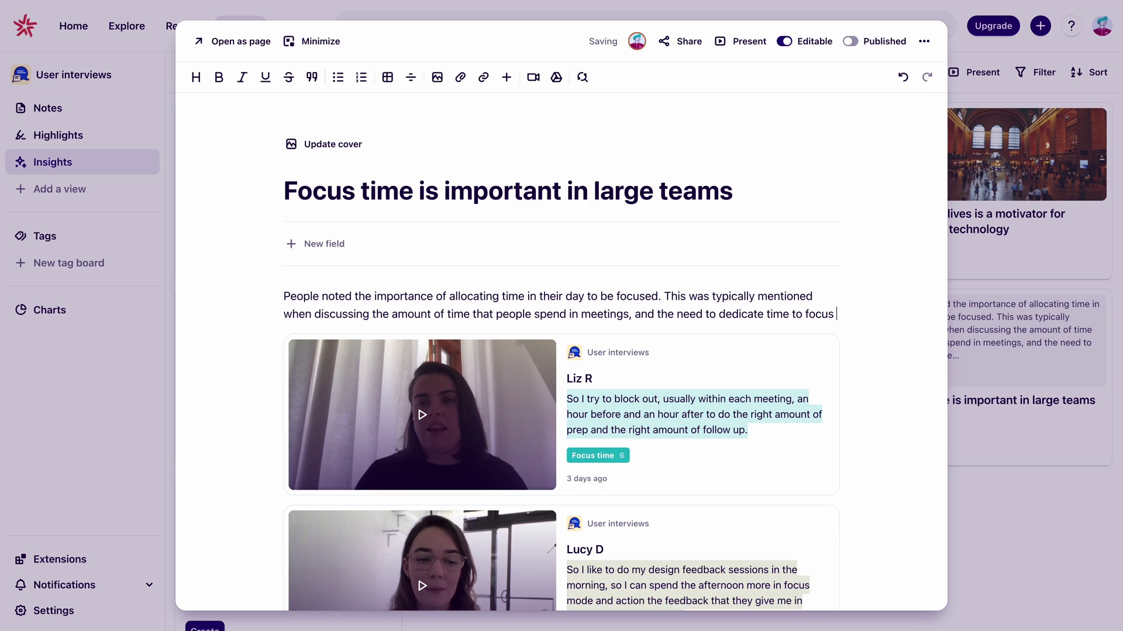
# Finish the summary, add an Evidence heading and set a camera-lens cover image.
pyautogui.write('on gettin')
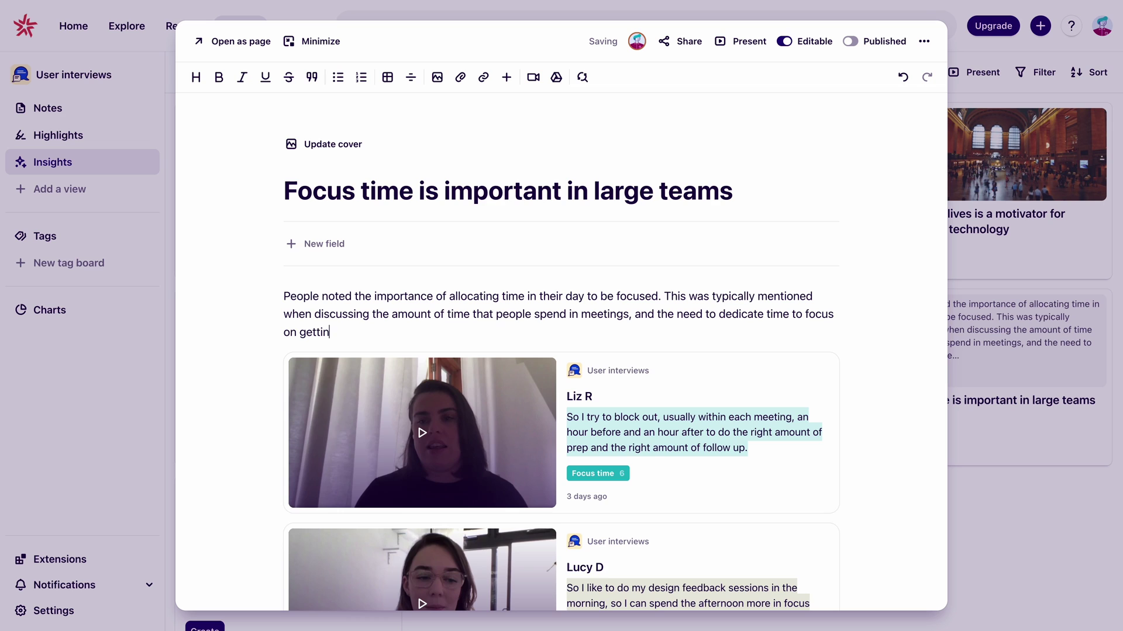
pyautogui.write('g work done.')
pyautogui.press('Return')
pyautogui.write('# Ev')
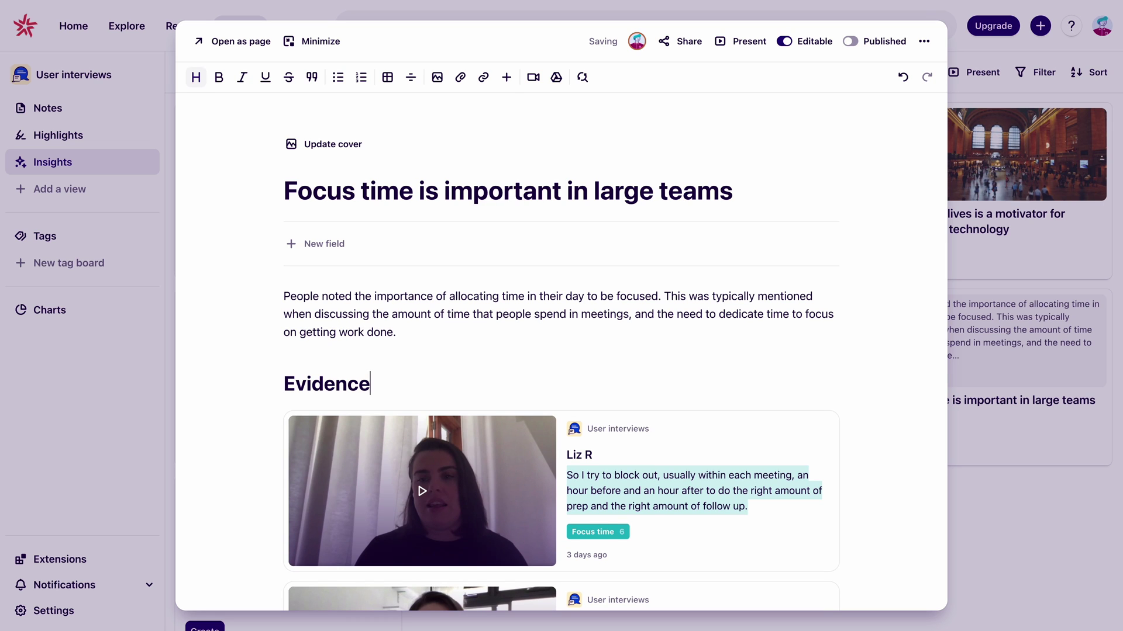
pyautogui.click(342, 144)
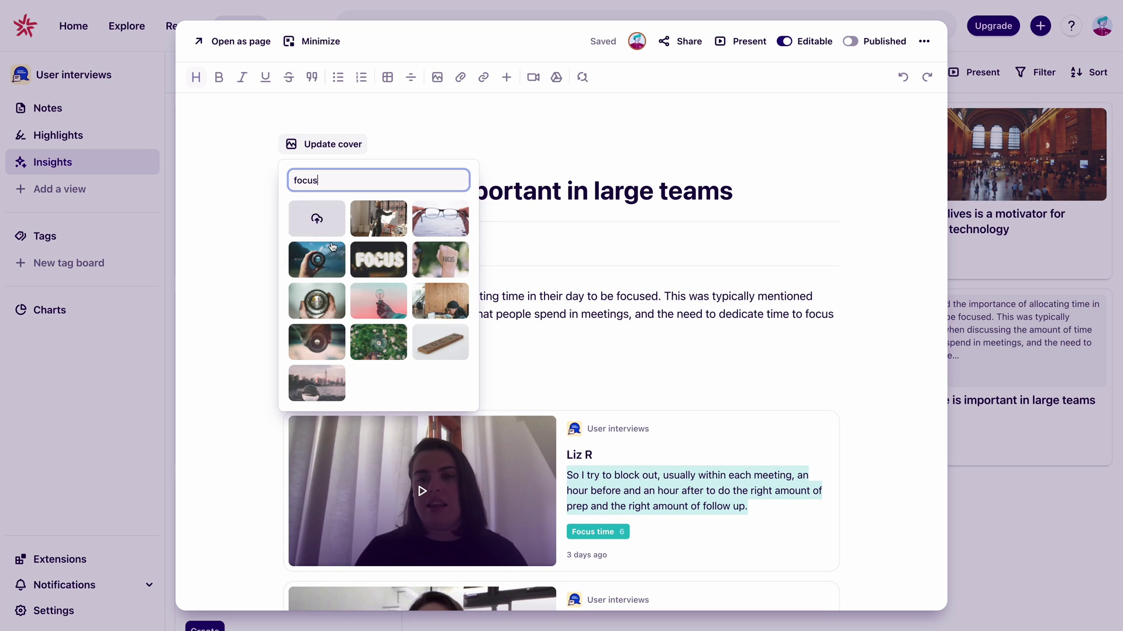
pyautogui.click(317, 303)
# Make Company size a single-select field set to Large and add the Time tracker related feature.
pyautogui.click(291, 470)
pyautogui.moveTo(354, 536)
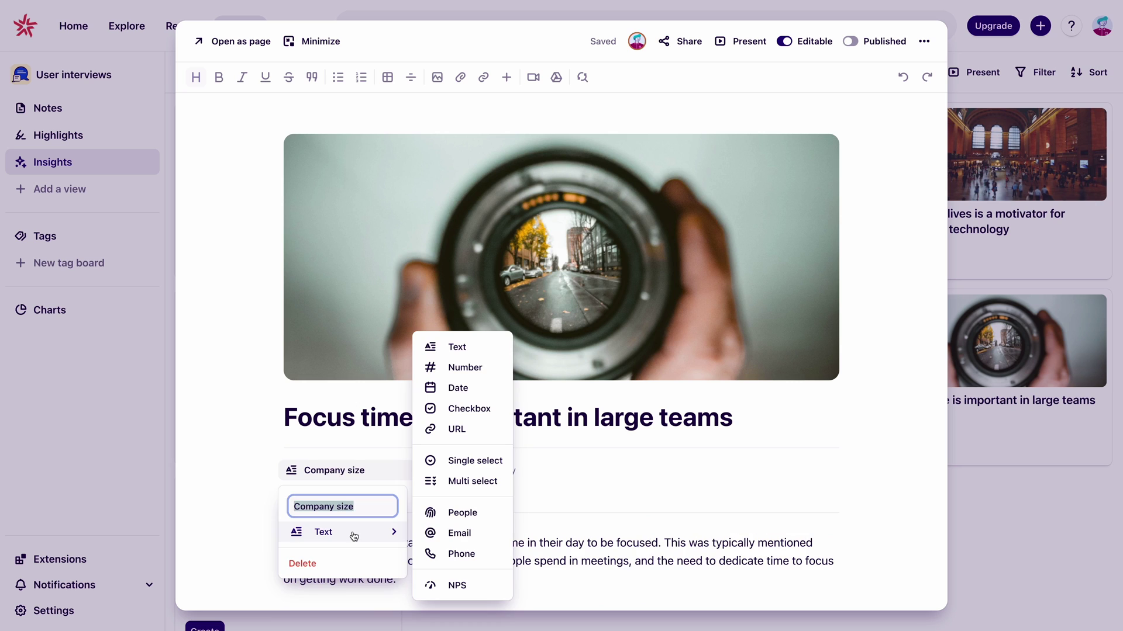
pyautogui.click(444, 461)
pyautogui.write('Large')
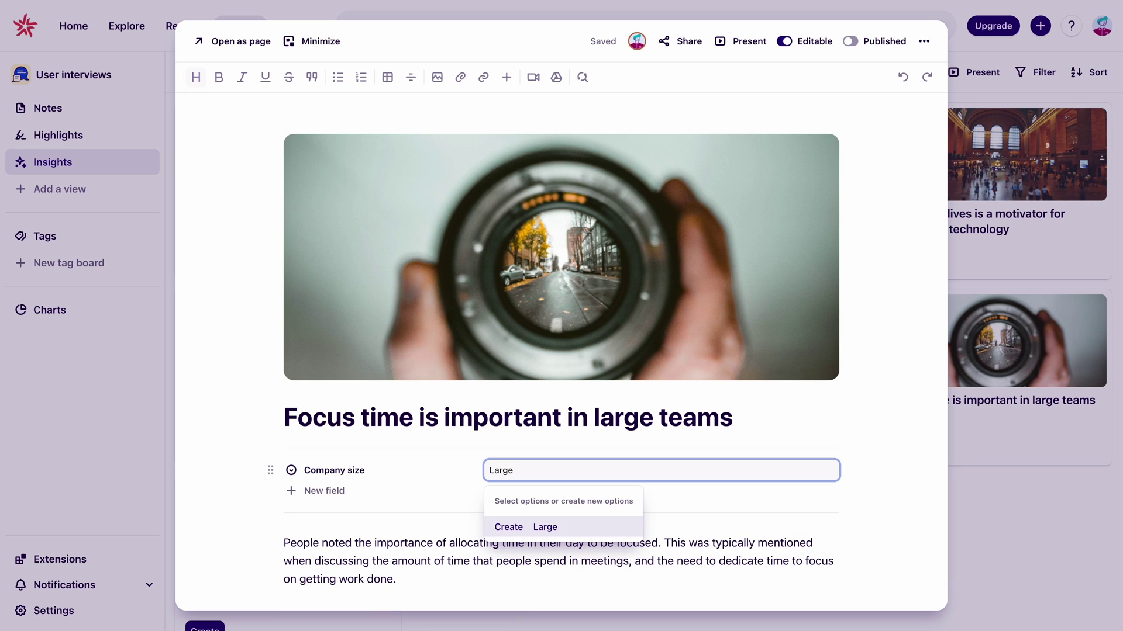
pyautogui.press('Return')
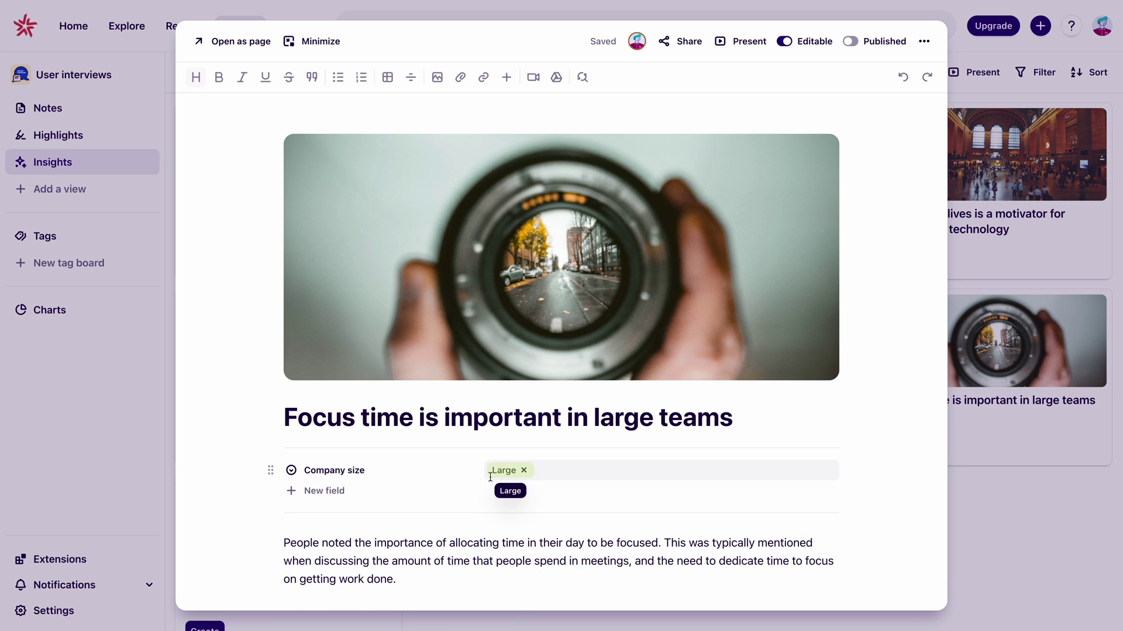
pyautogui.write('k')
pyautogui.write('er')
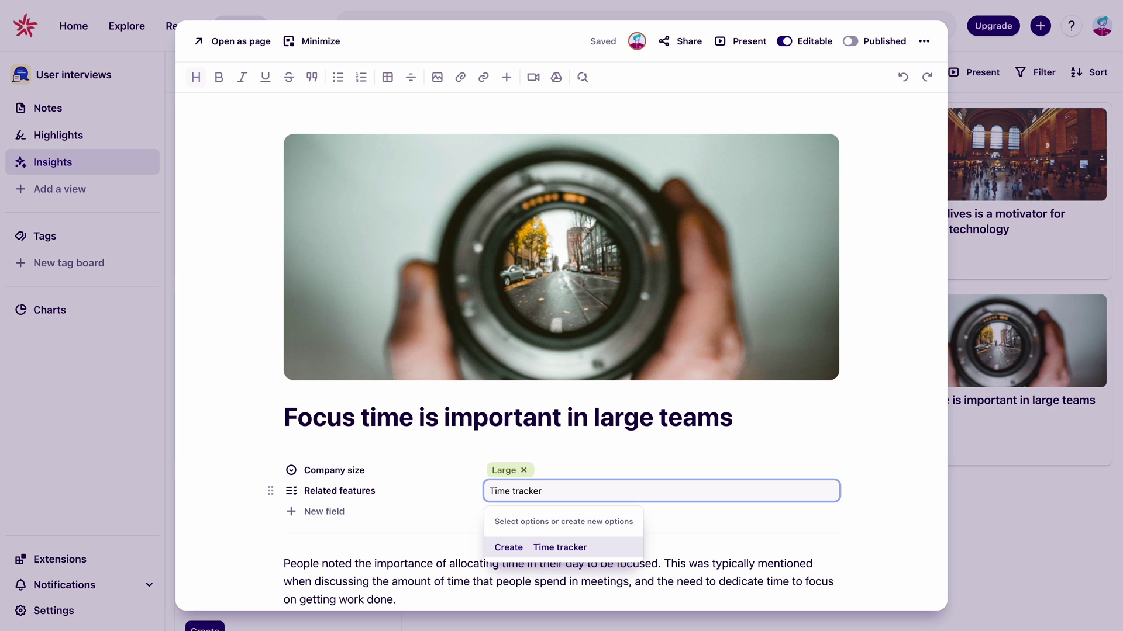
pyautogui.press('Return')
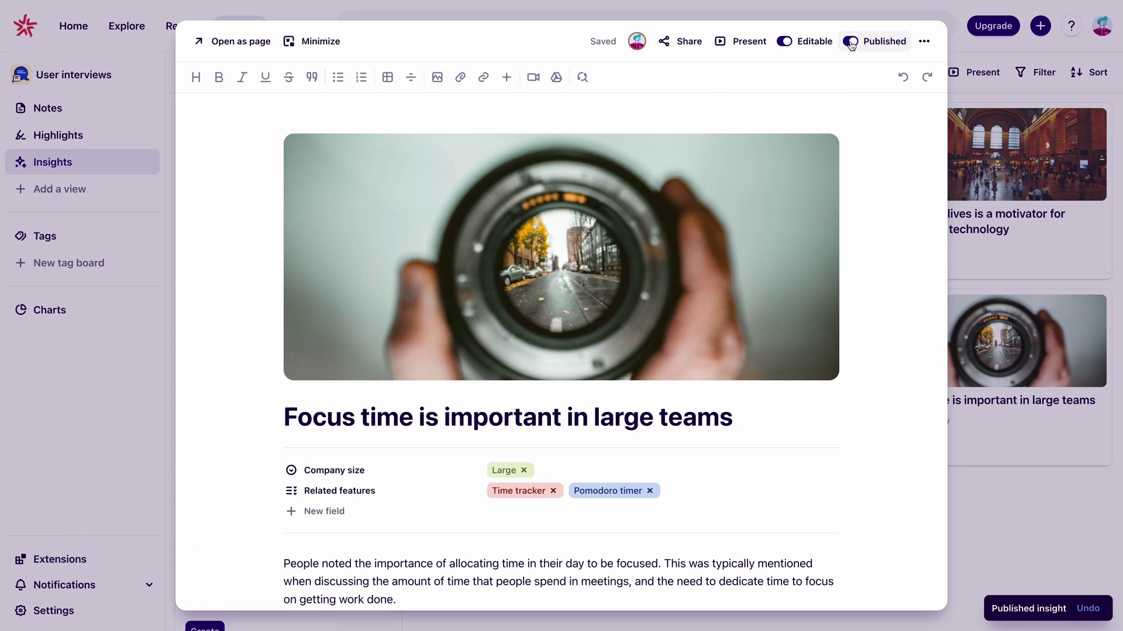
# Copy the insight's link and email it to a teammate with the note 'I built this report on focus'.
pyautogui.click(680, 41)
pyautogui.click(612, 111)
pyautogui.click(532, 223)
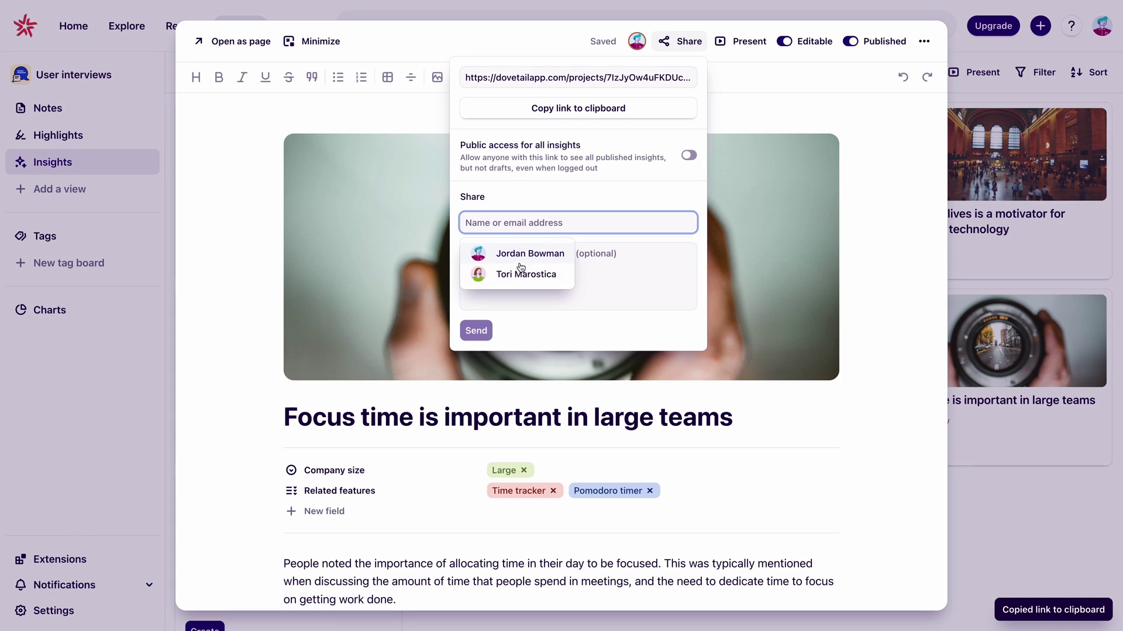
pyautogui.click(520, 275)
pyautogui.click(520, 276)
pyautogui.write('I built this report on focus time, let me know what you think.')
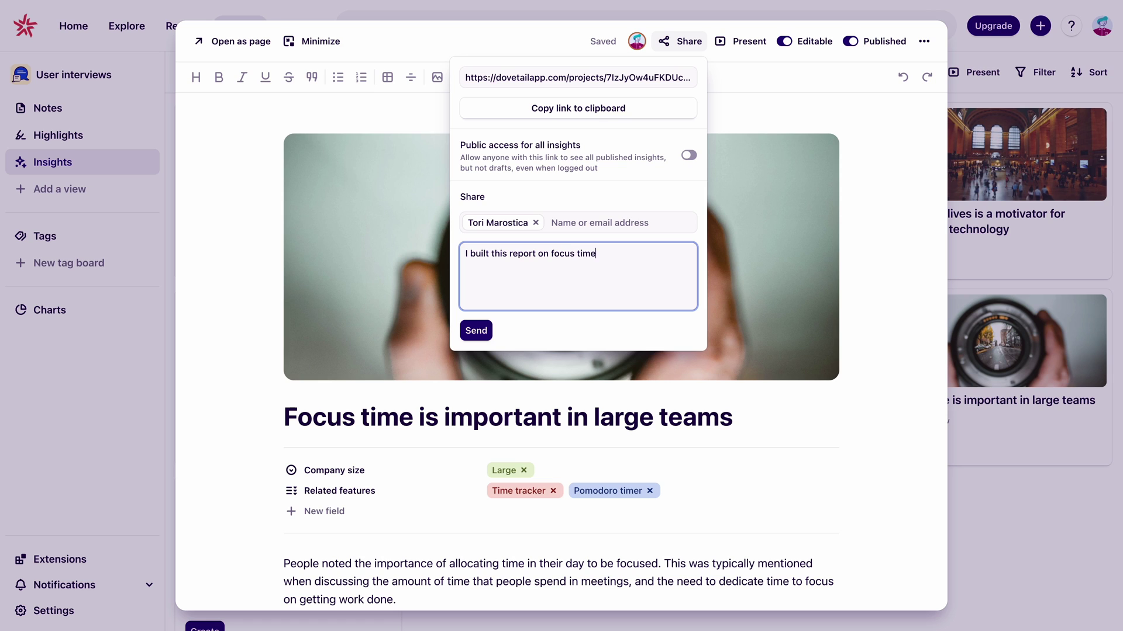
pyautogui.click(481, 333)
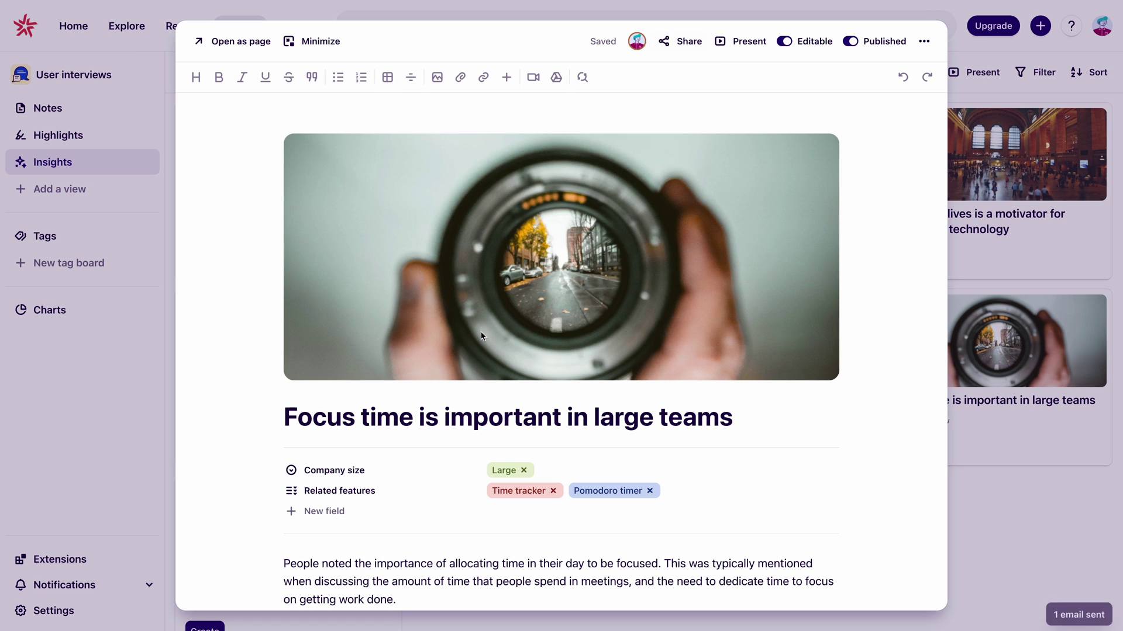
# Preview the insight as a presentation, then return to editing and start a comment.
pyautogui.click(737, 44)
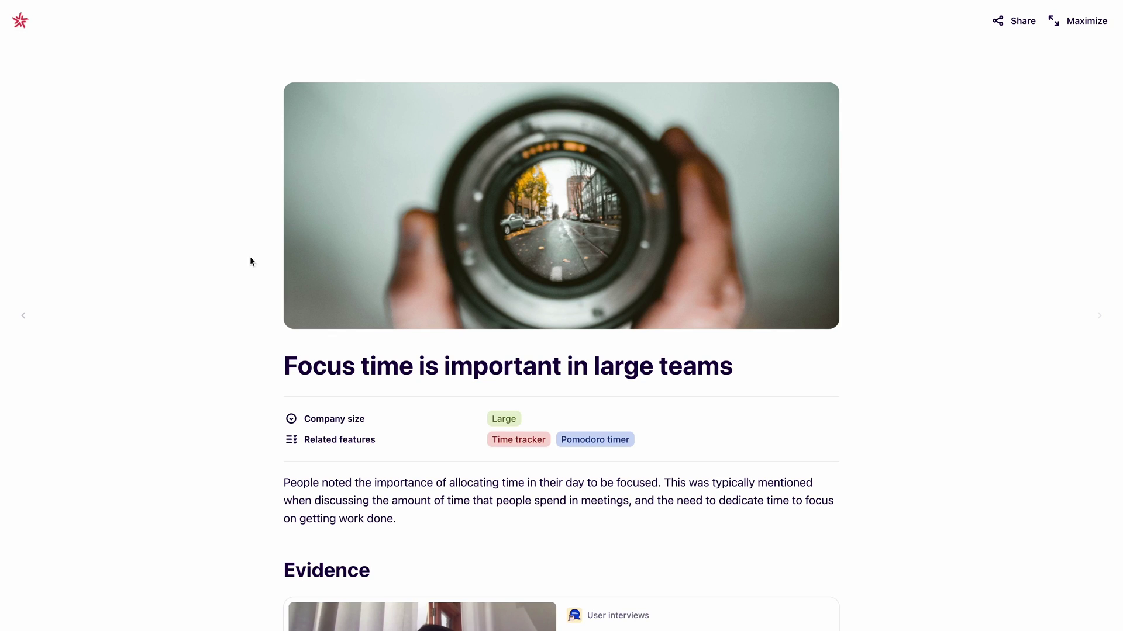
pyautogui.scroll(-6, 220, 325)
pyautogui.scroll(-4, 221, 326)
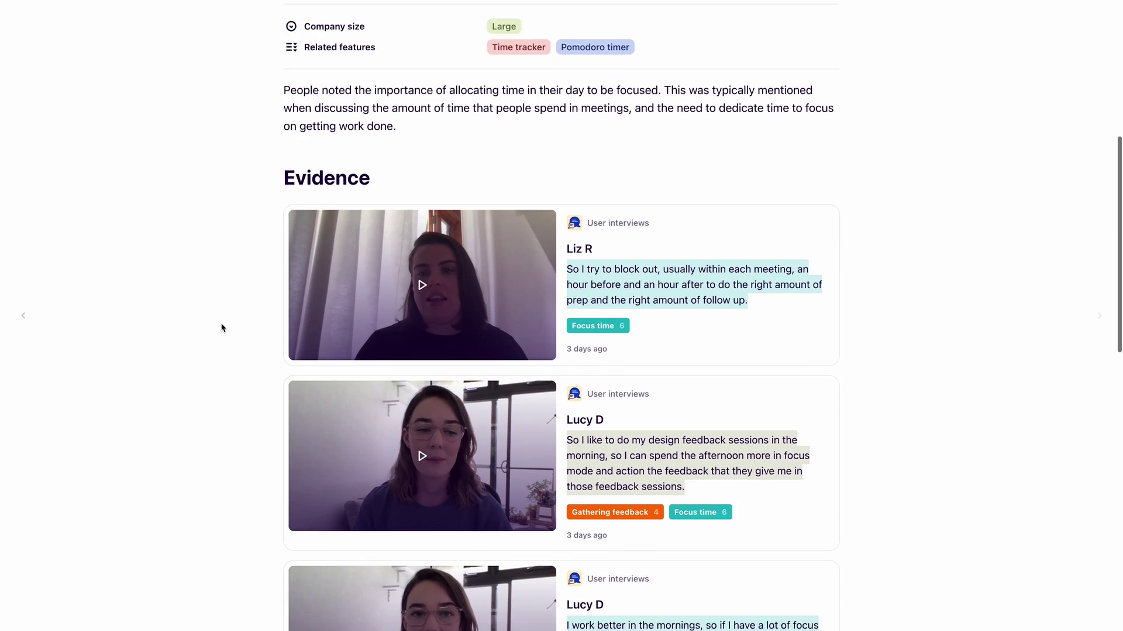
pyautogui.scroll(10, 220, 326)
pyautogui.click(26, 317)
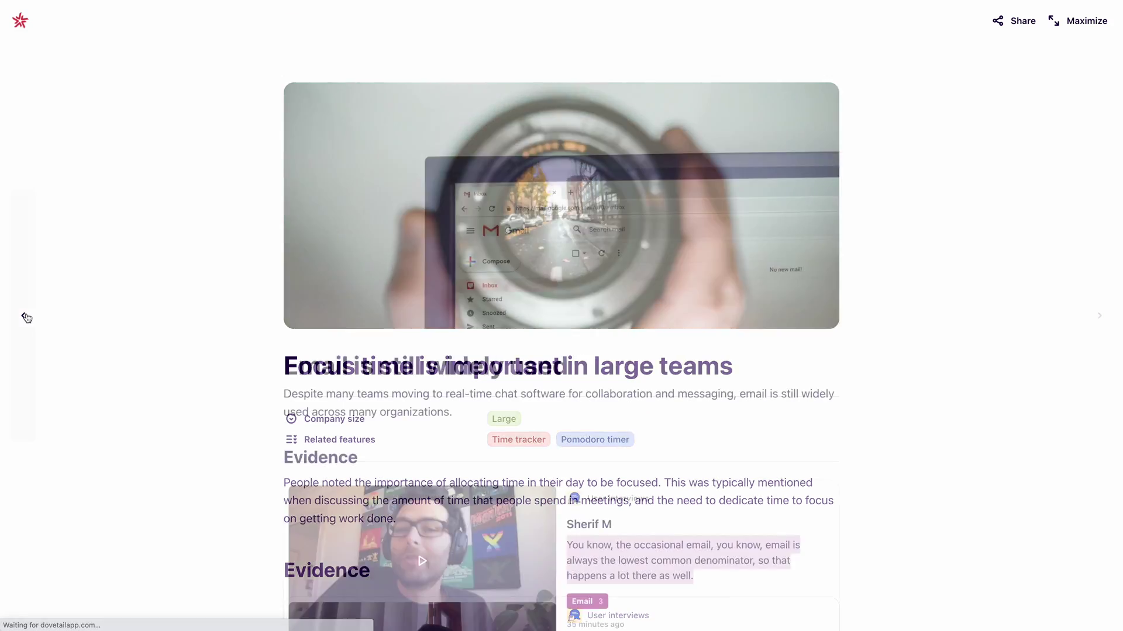
pyautogui.scroll(-1, 146, 327)
pyautogui.scroll(-2, 146, 329)
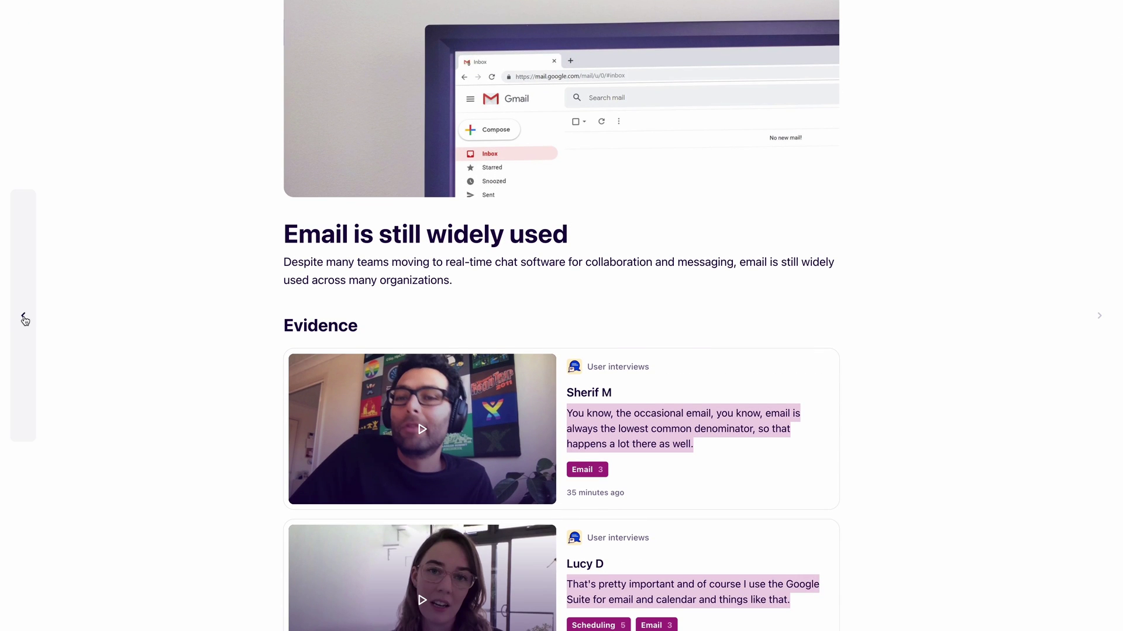
pyautogui.press('Escape')
pyautogui.click(375, 534)
pyautogui.write('@to')
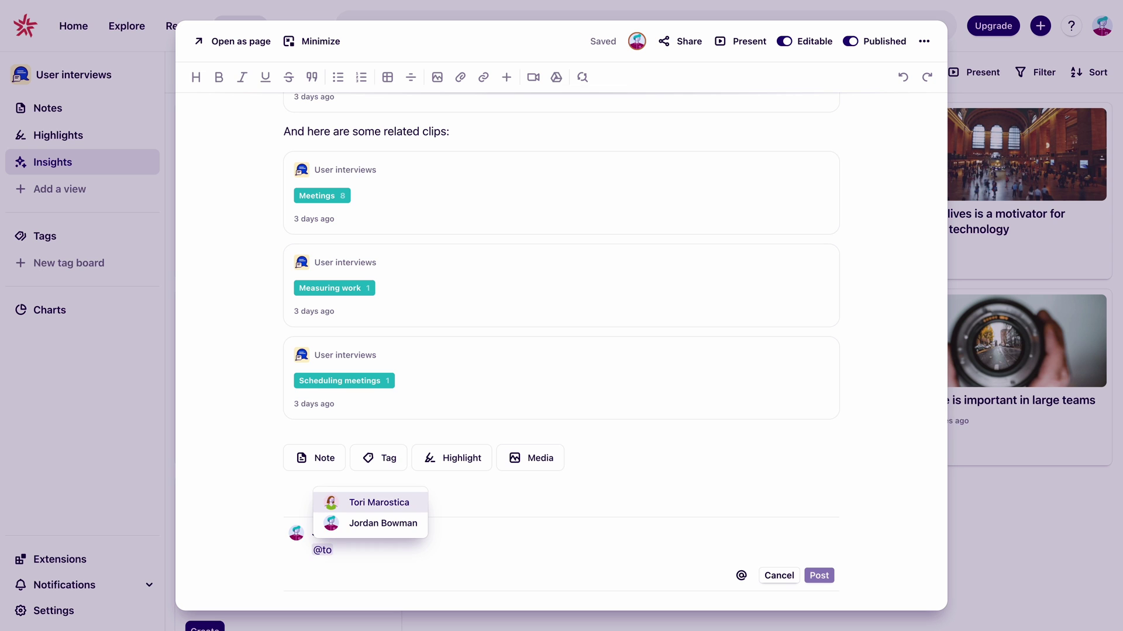
pyautogui.click(381, 510)
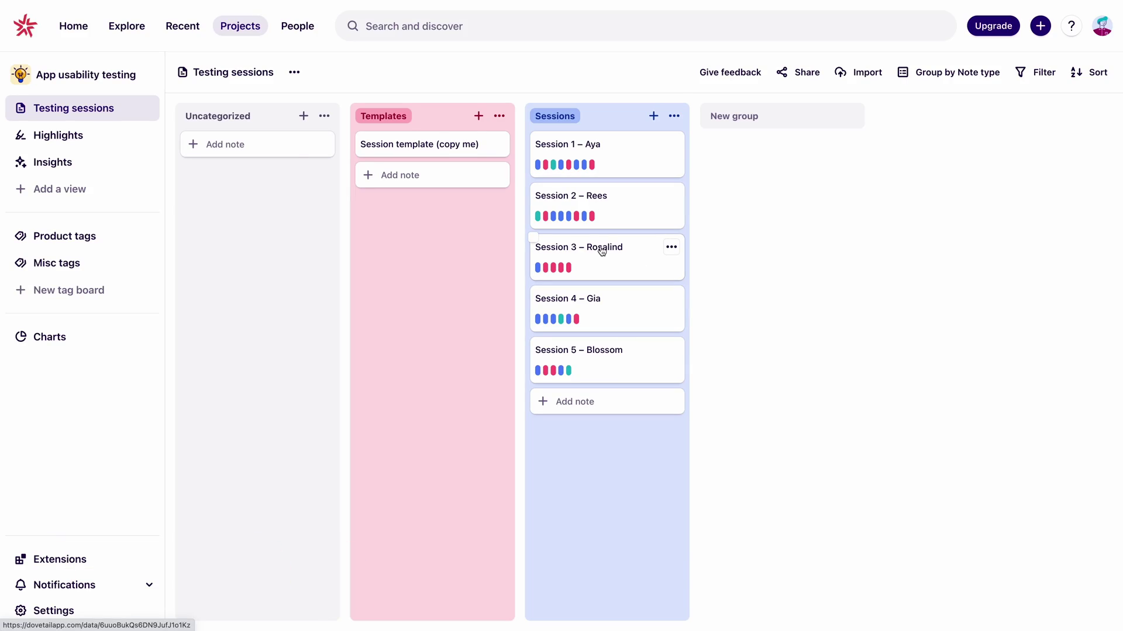
pyautogui.click(602, 251)
# Move a review note from Uncategorized into the Android group on the Reviews by OS board.
pyautogui.scroll(-1, 807, 373)
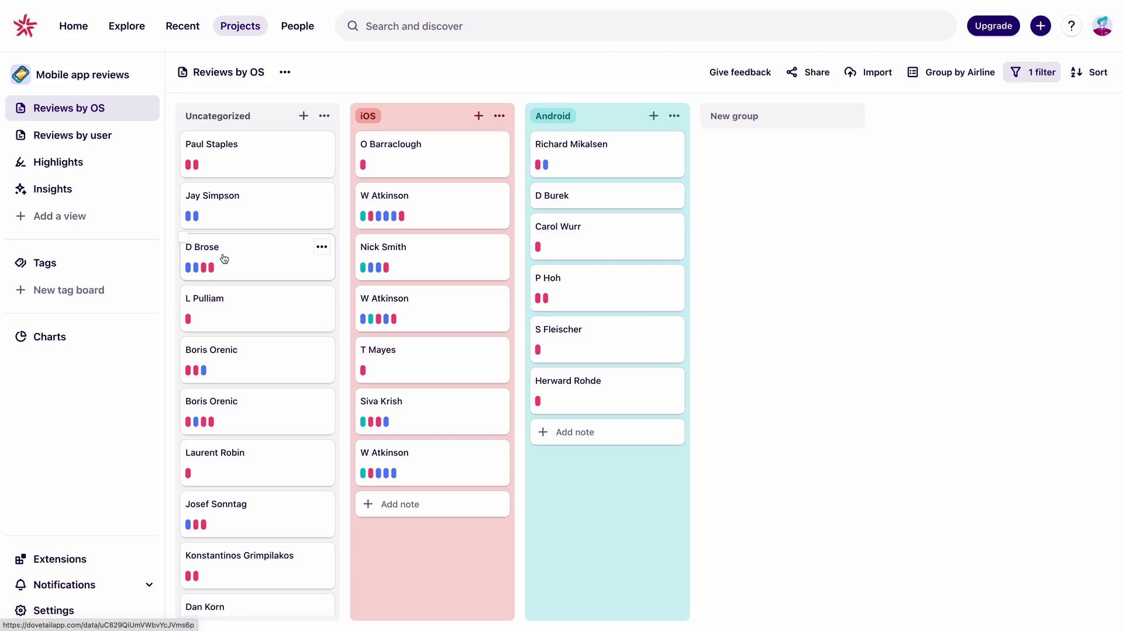
pyautogui.moveTo(224, 259); pyautogui.dragTo(672, 431)
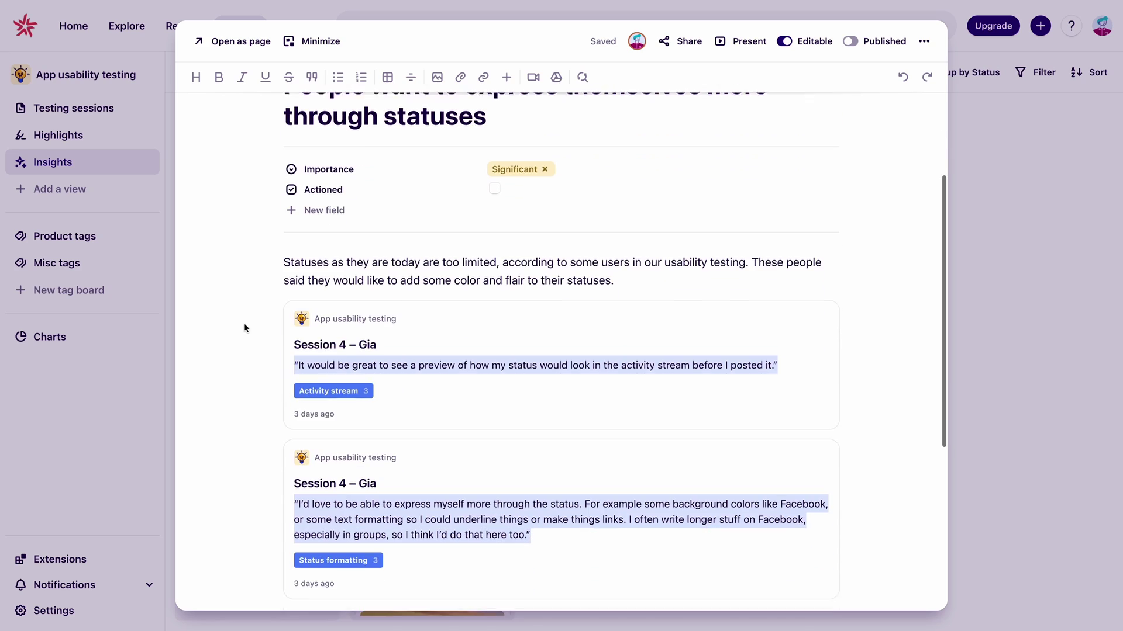
pyautogui.scroll(-5, 261, 353)
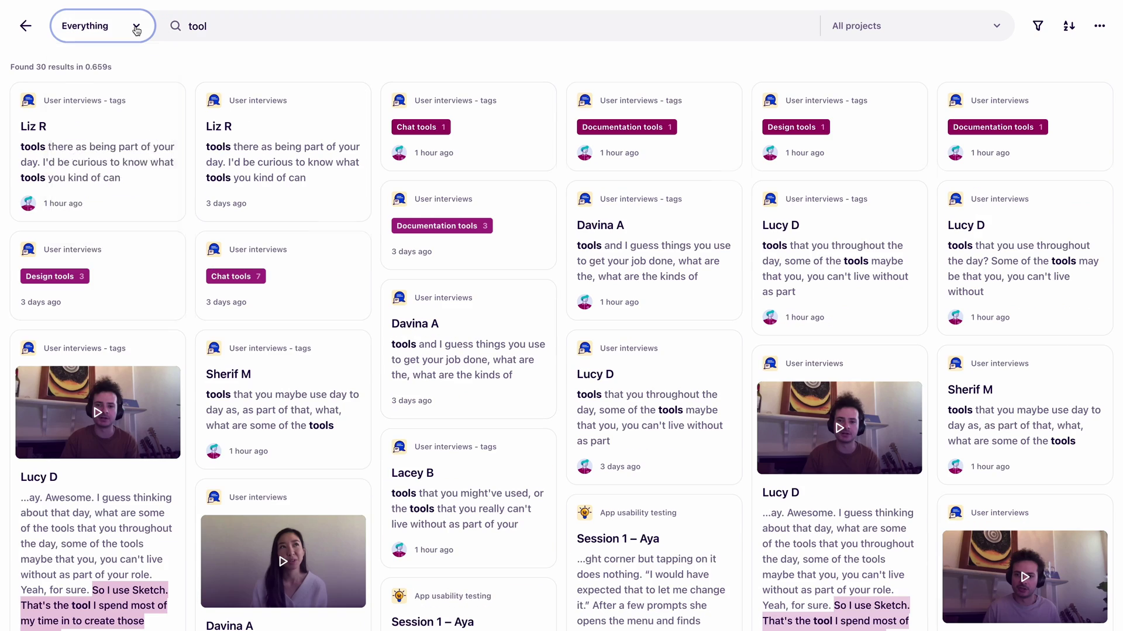
# Limit the cross-project search results to Notes, then also include Tags.
pyautogui.click(136, 28)
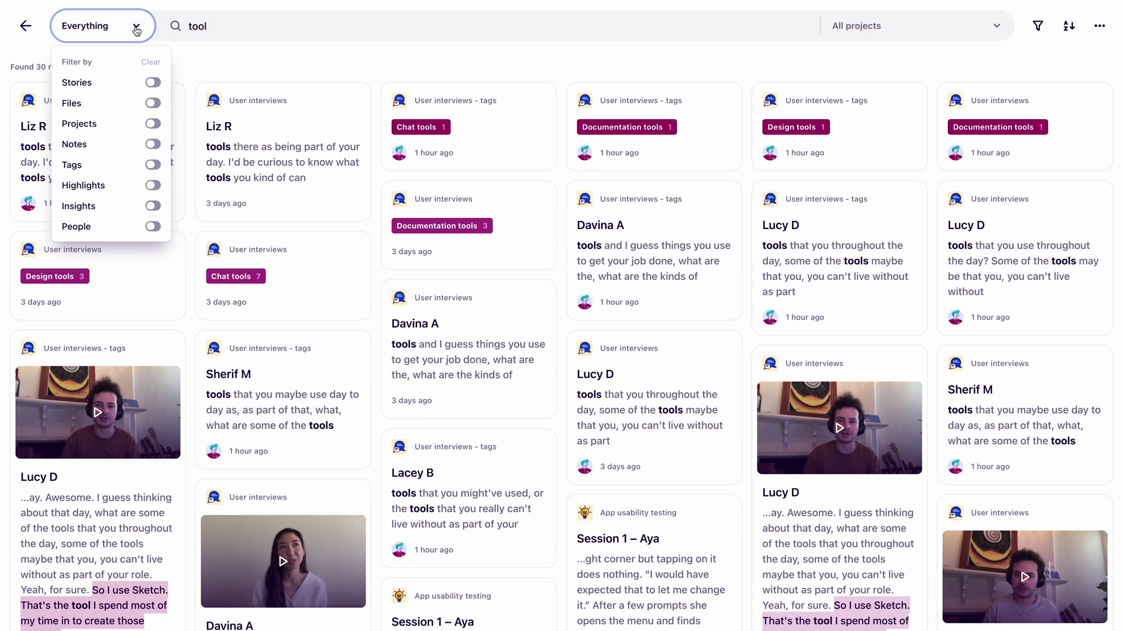
pyautogui.click(153, 144)
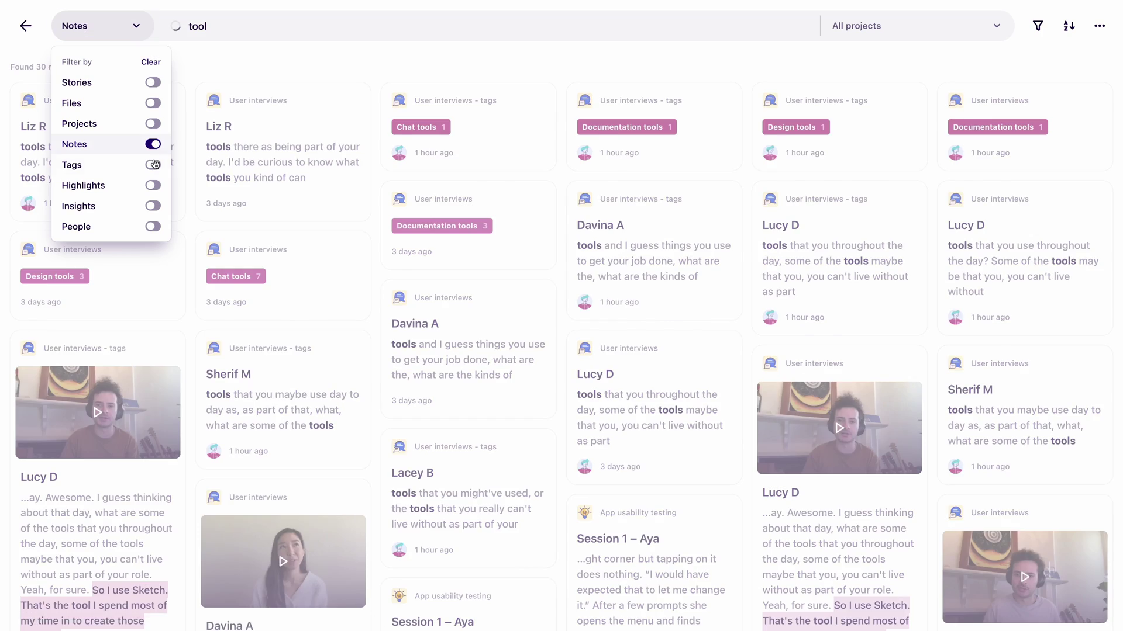
pyautogui.click(154, 164)
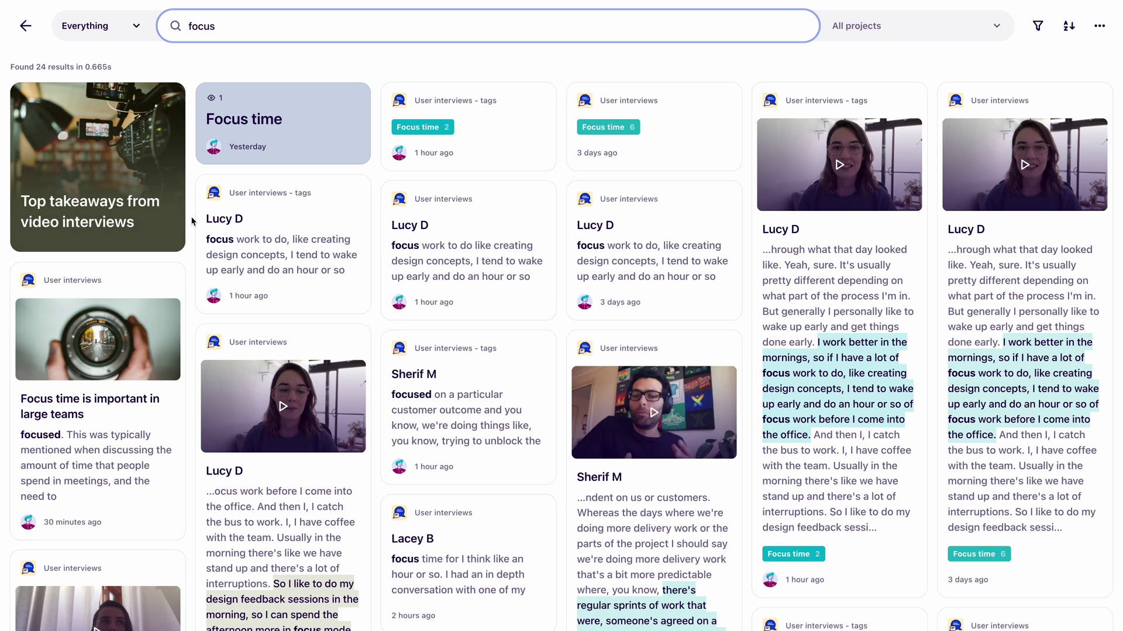